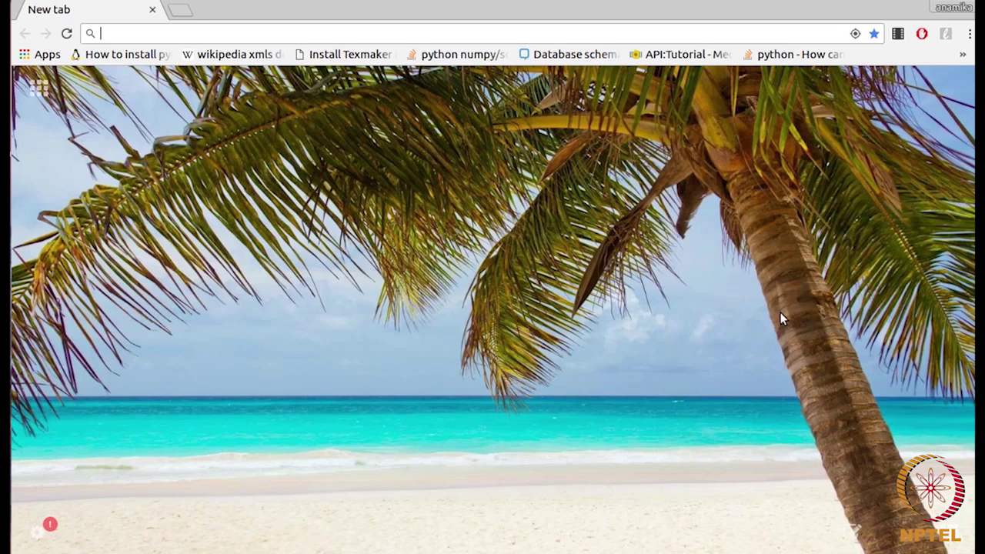
Search 'download gephi ubuntu', open the linuxpitstop install guide and the official Gephi 0.9.1 download page
text(download)
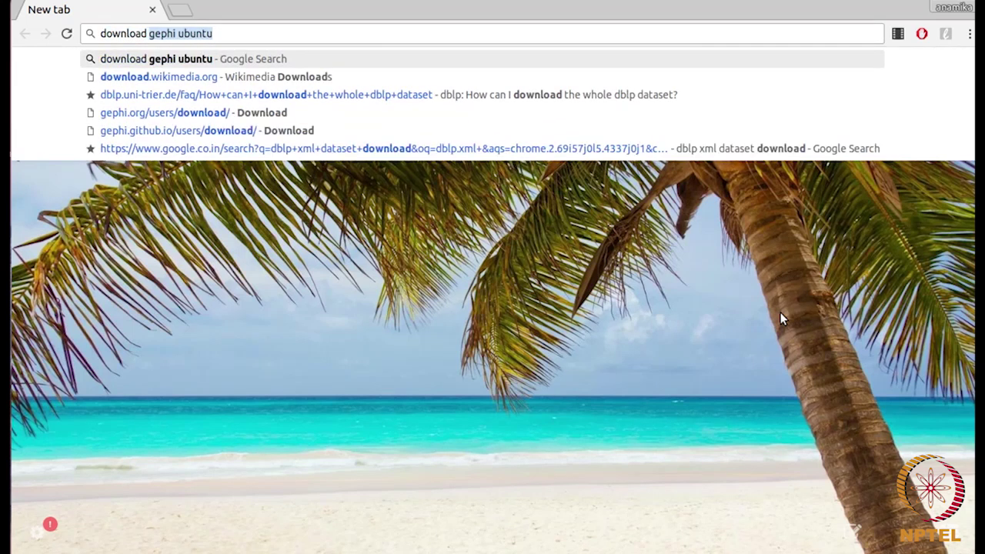
key(Return)
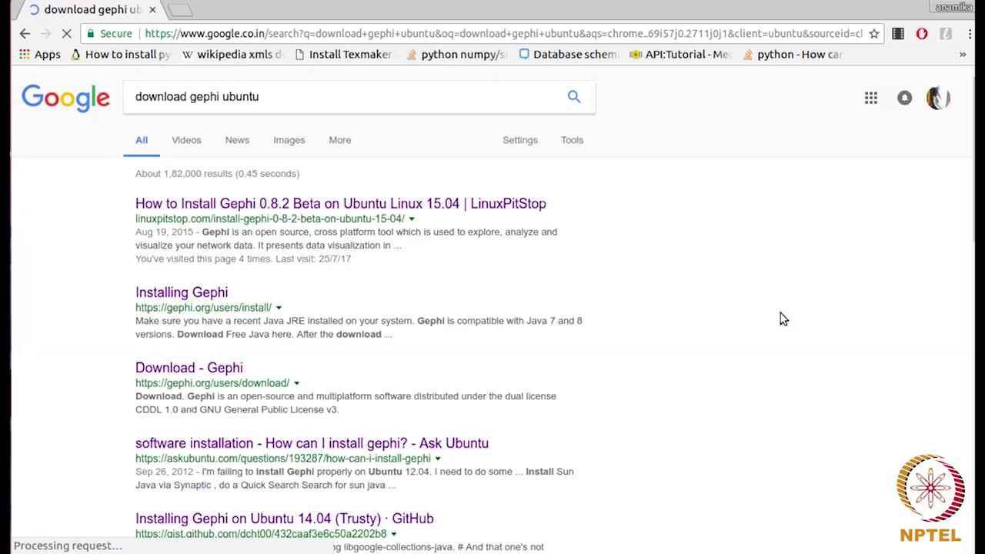
click(534, 203)
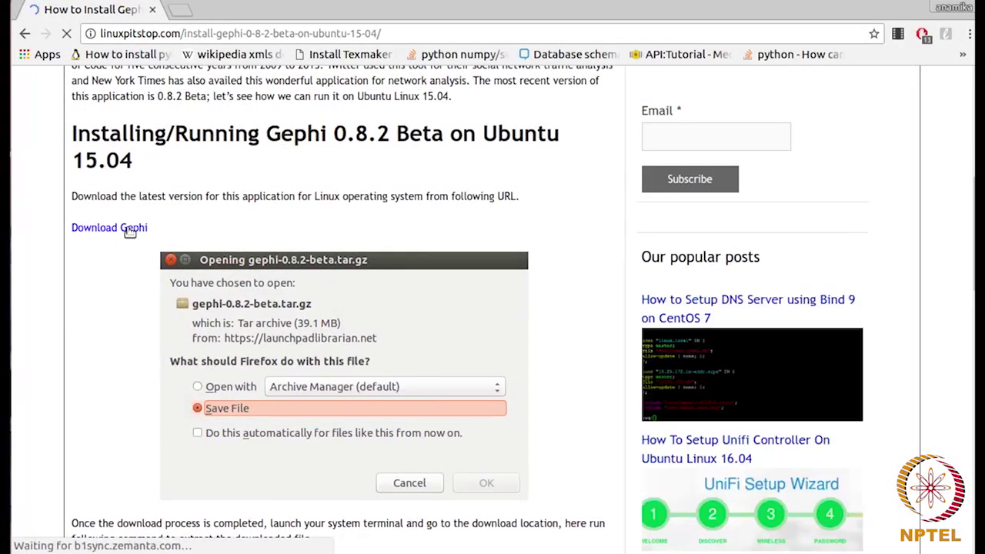
click(131, 228)
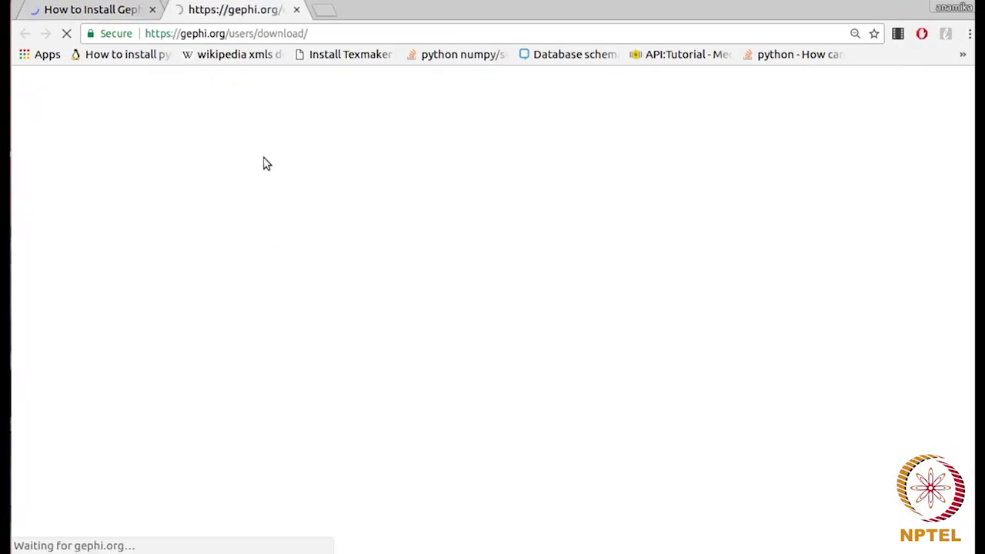
scroll(324, 268, down, 1)
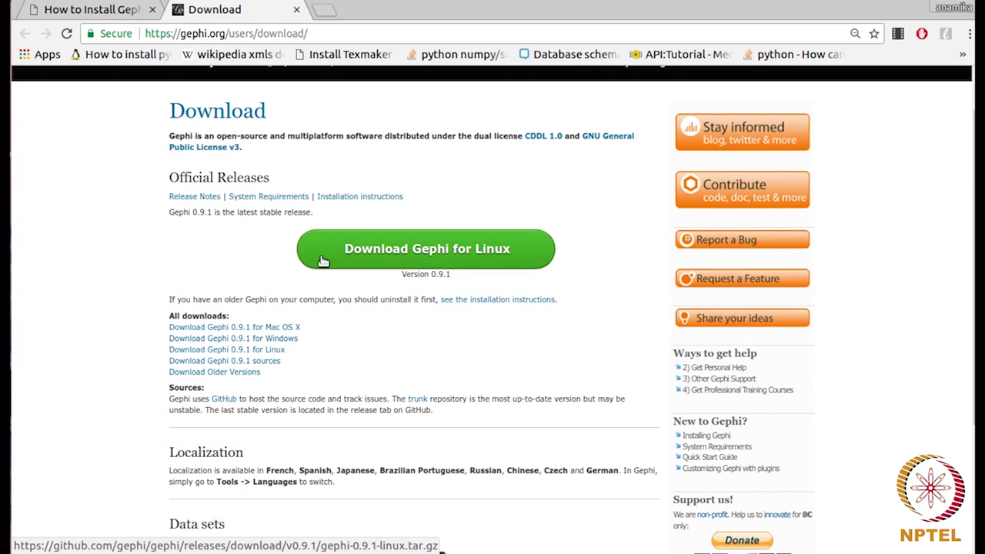
In the install guide, scroll to and select the tar xvf, cd /gephi/bin and ./gephi commands in turn
click(99, 9)
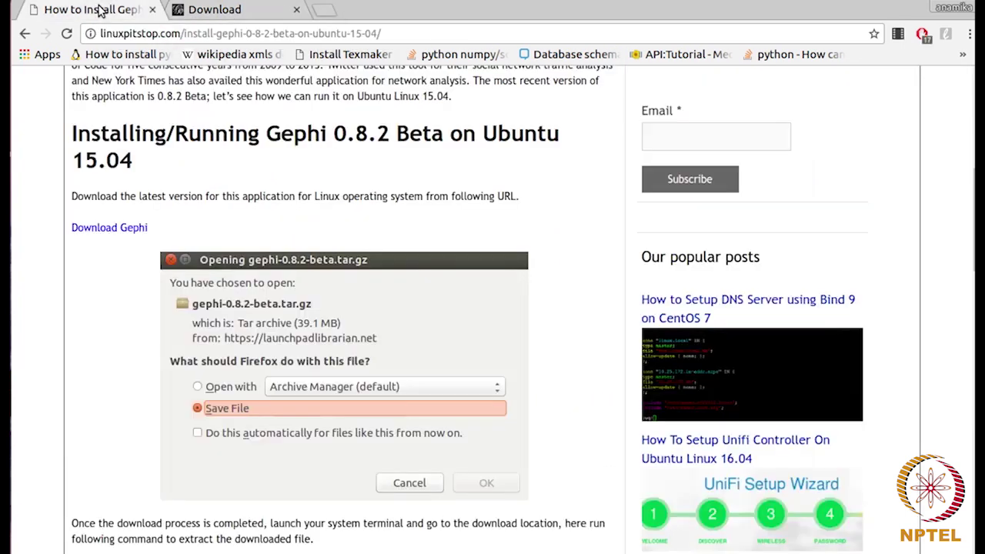
scroll(367, 152, down, 2)
scroll(367, 152, down, 3)
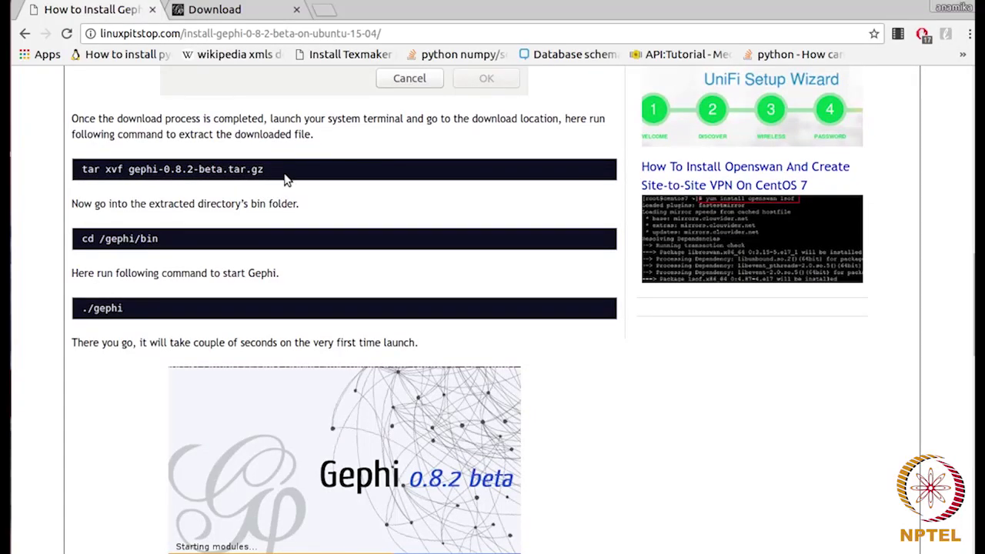
drag(271, 176, 79, 171)
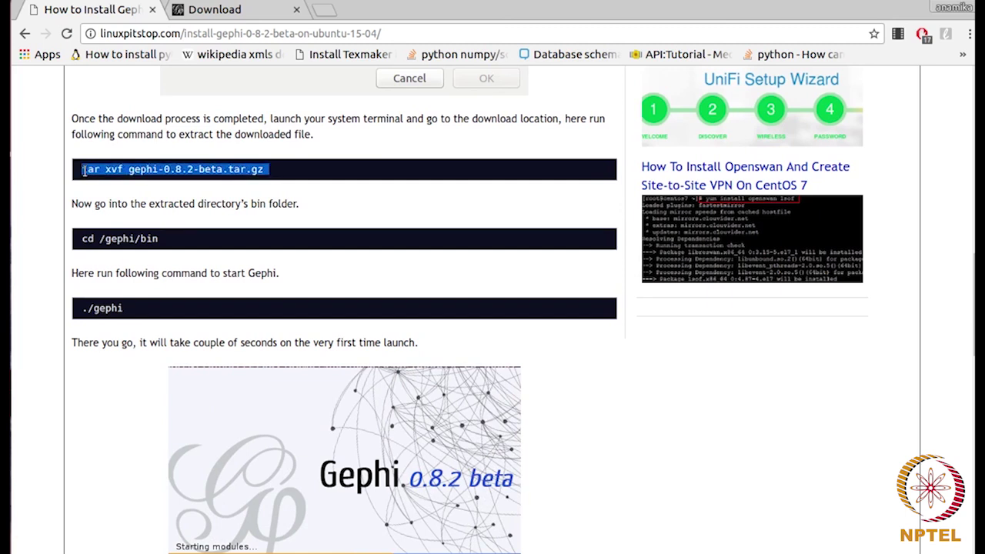
click(162, 239)
drag(161, 239, 77, 241)
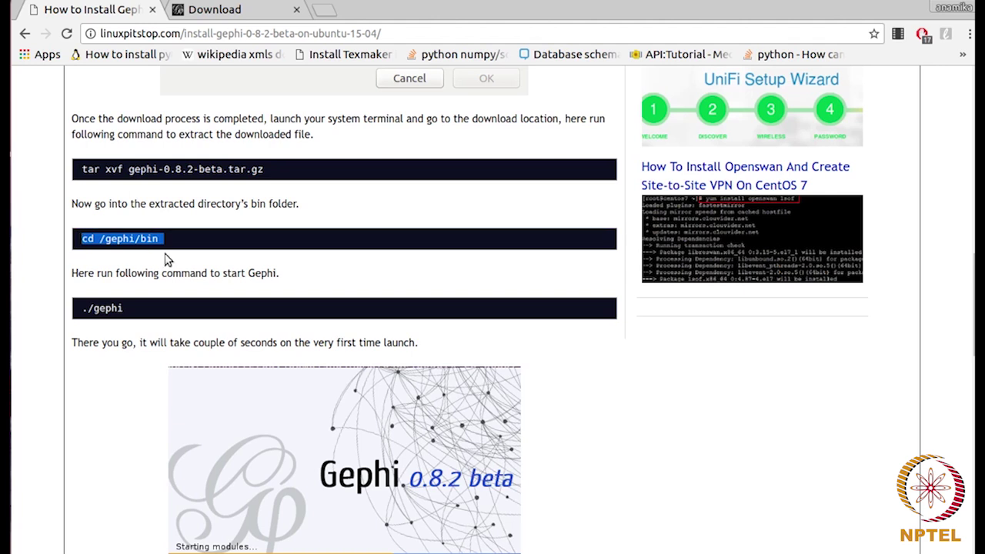
drag(127, 309, 80, 309)
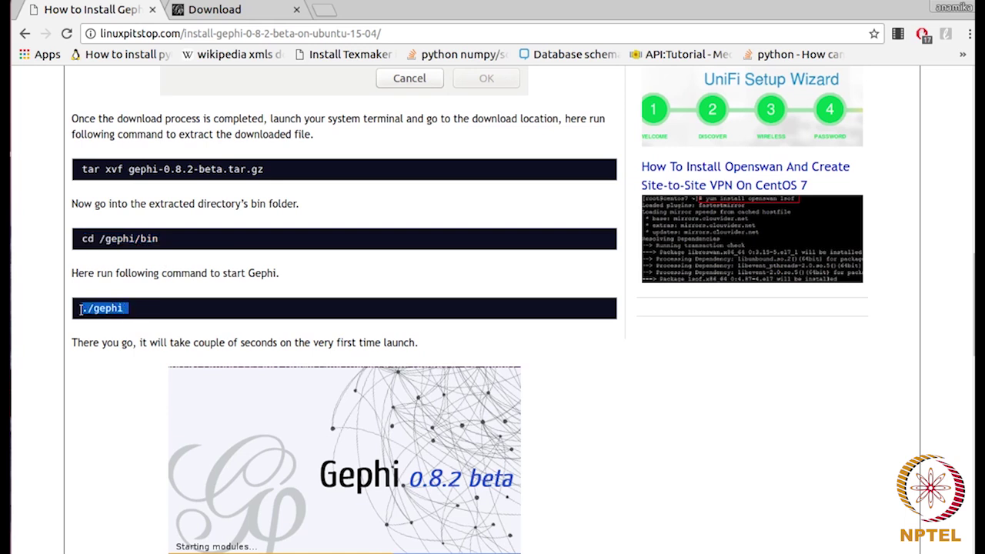
key(alt+Tab)
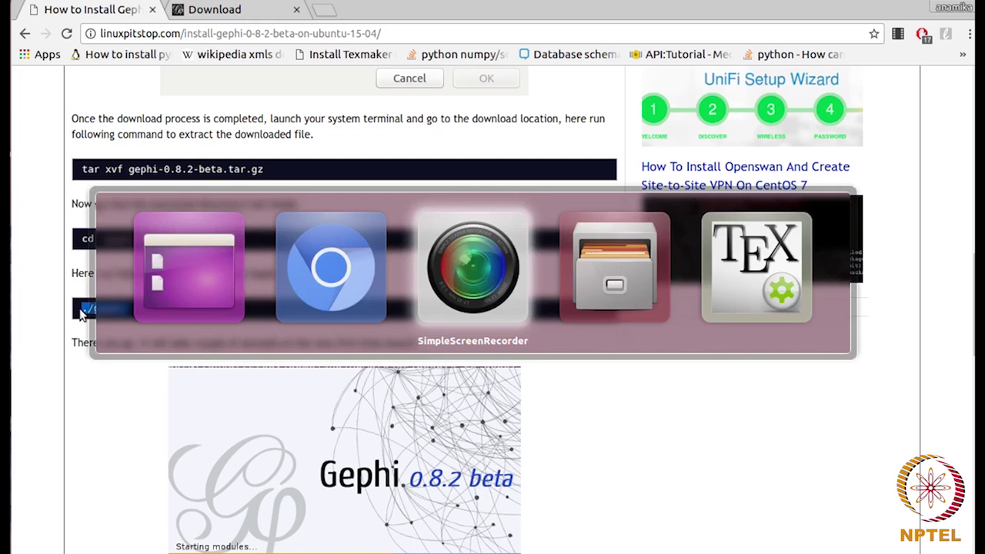
In Files, go into the home folder's gephi-0.9.1 directory and bring up its folder actions menu
key(Tab)
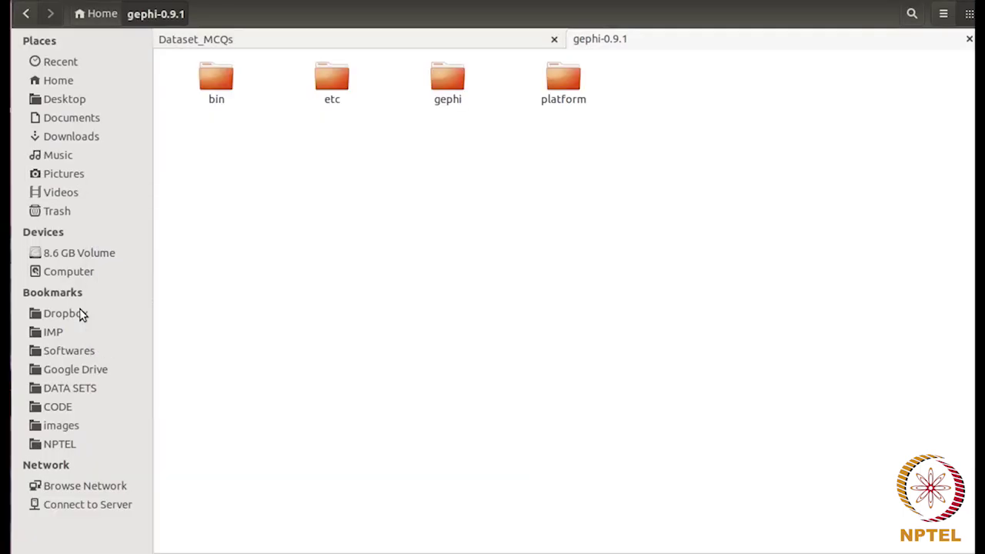
click(67, 74)
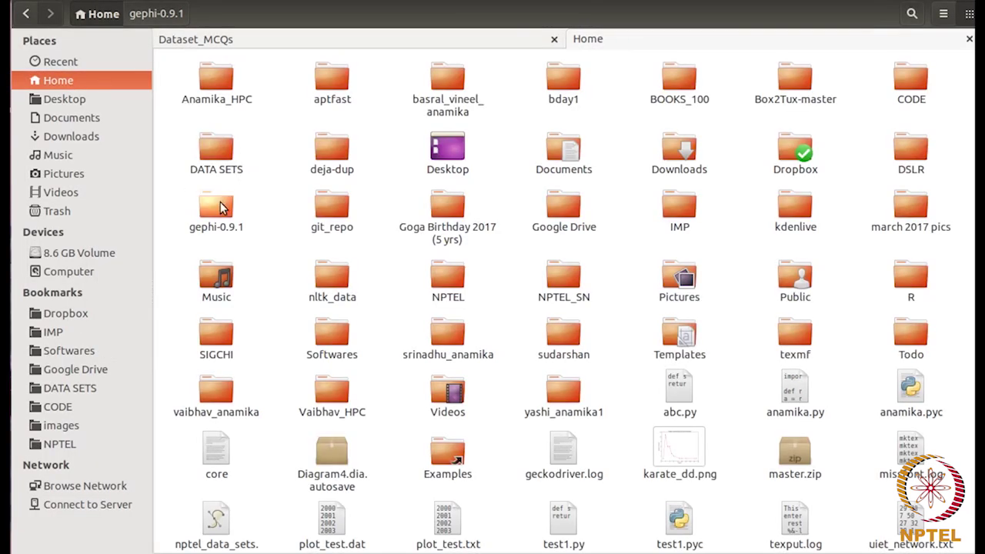
double_click(219, 207)
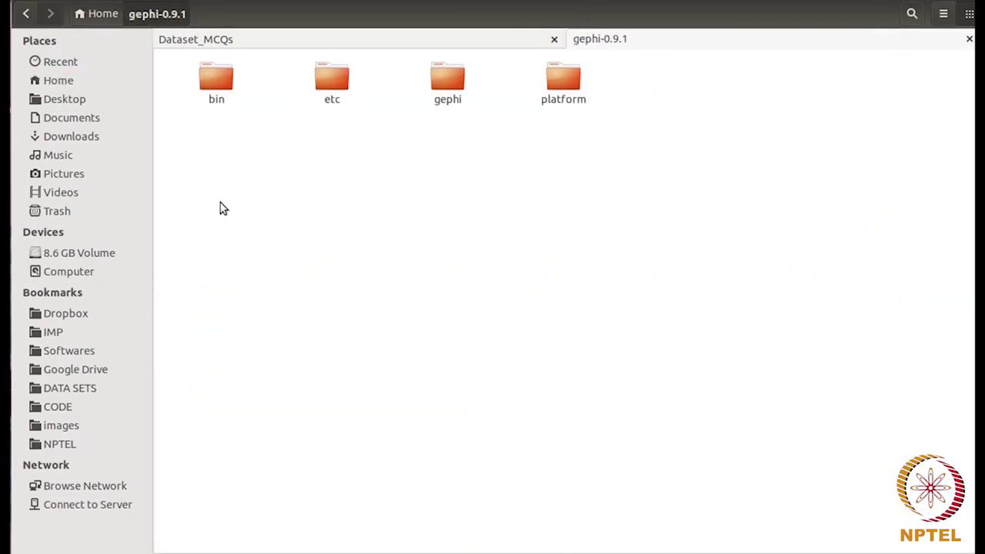
right_click(400, 197)
Open a terminal in gephi-0.9.1, then run cd bin and ./gephi to launch Gephi 0.9.1
click(482, 264)
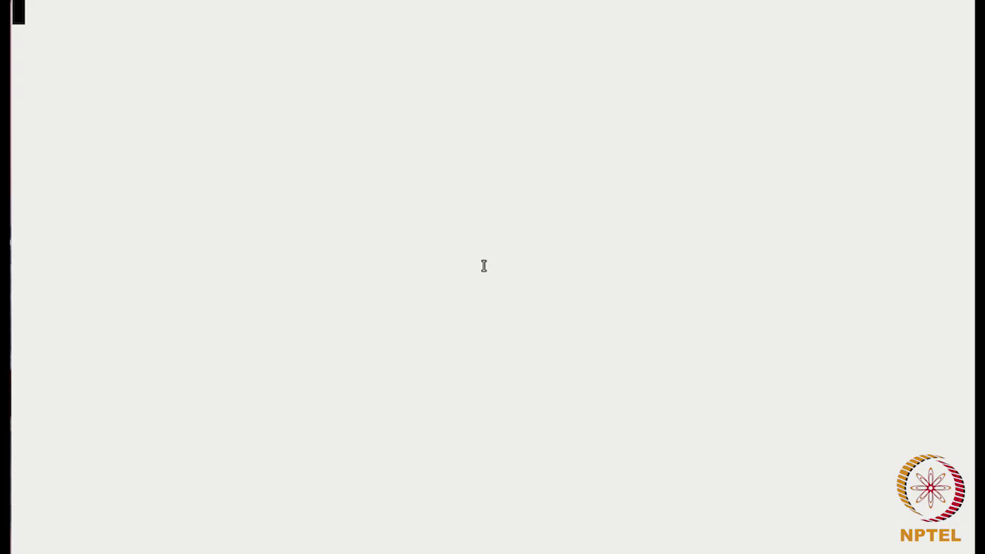
text(cd b)
text(in)
key(Return)
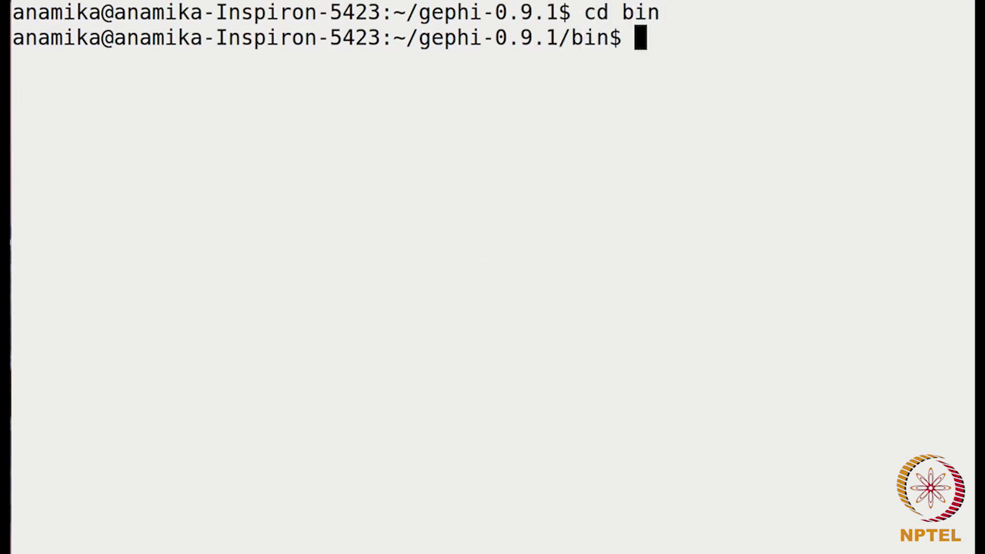
text(./g)
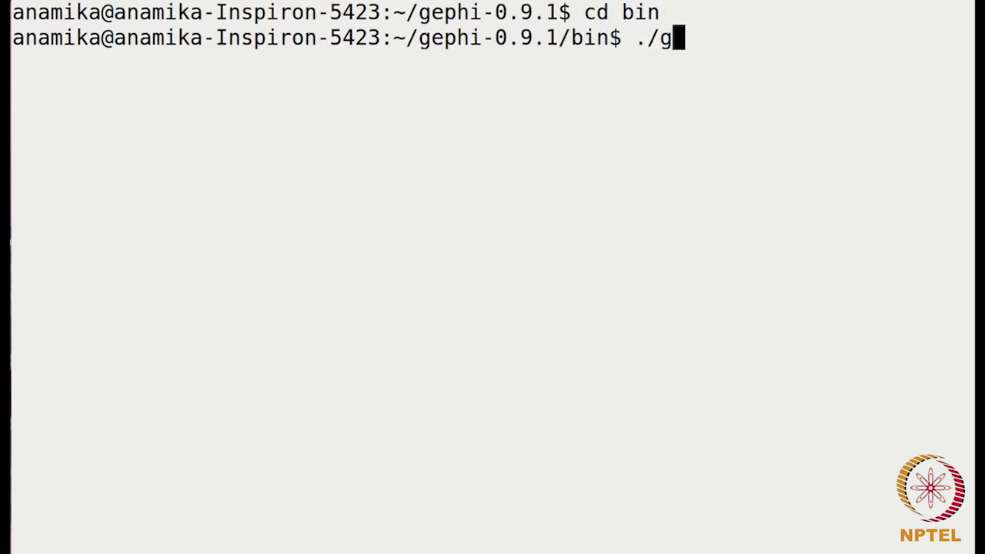
text(ephi)
key(Return)
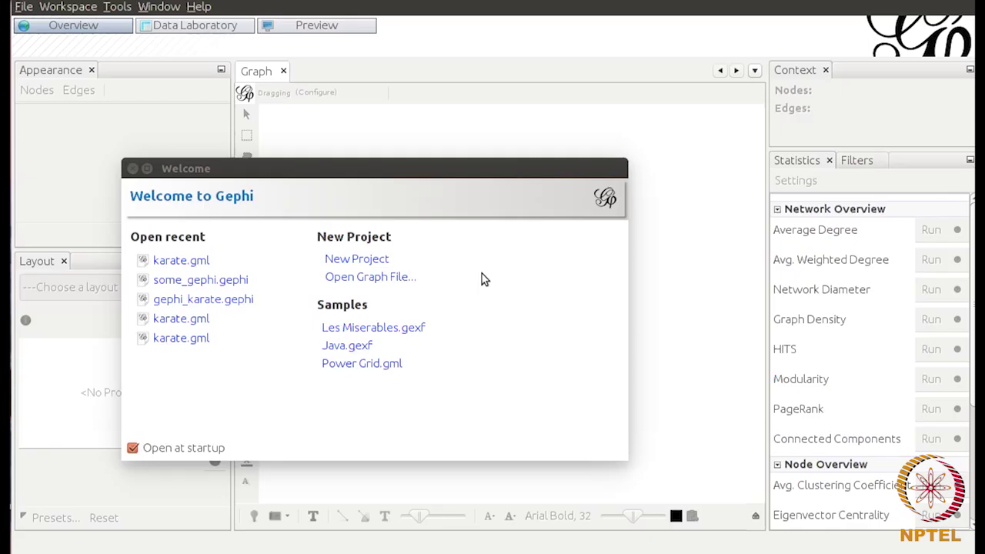
Choose New Project from the Welcome window to get an empty Workspace 1
click(379, 261)
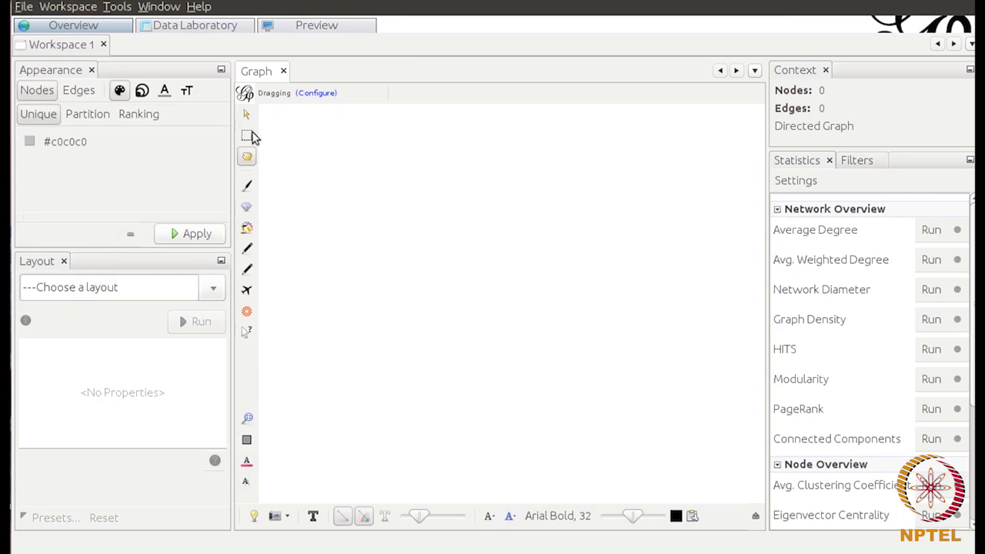
Open karate.gml from the Data_sets folder through File > Open, leaving the file type unchanged
click(24, 8)
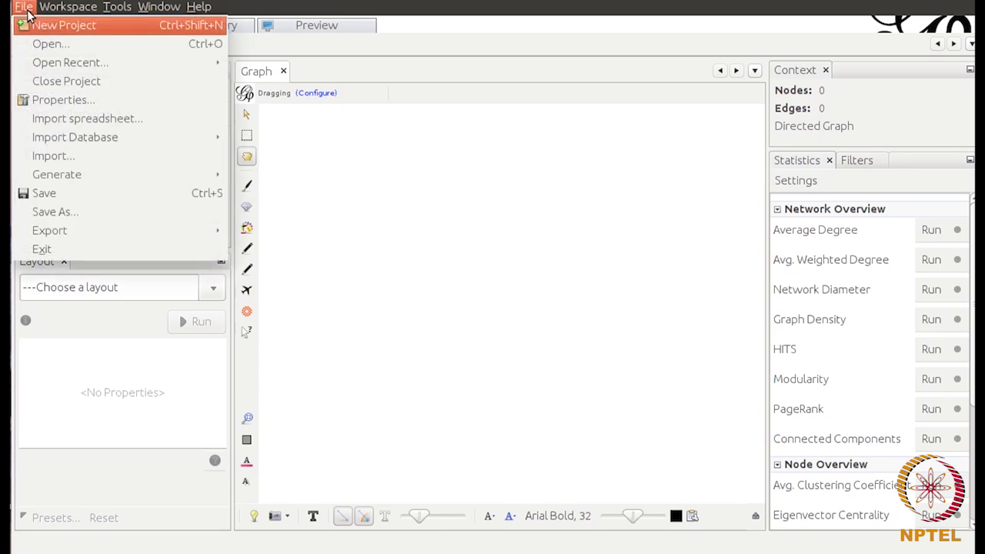
key(Down)
key(Return)
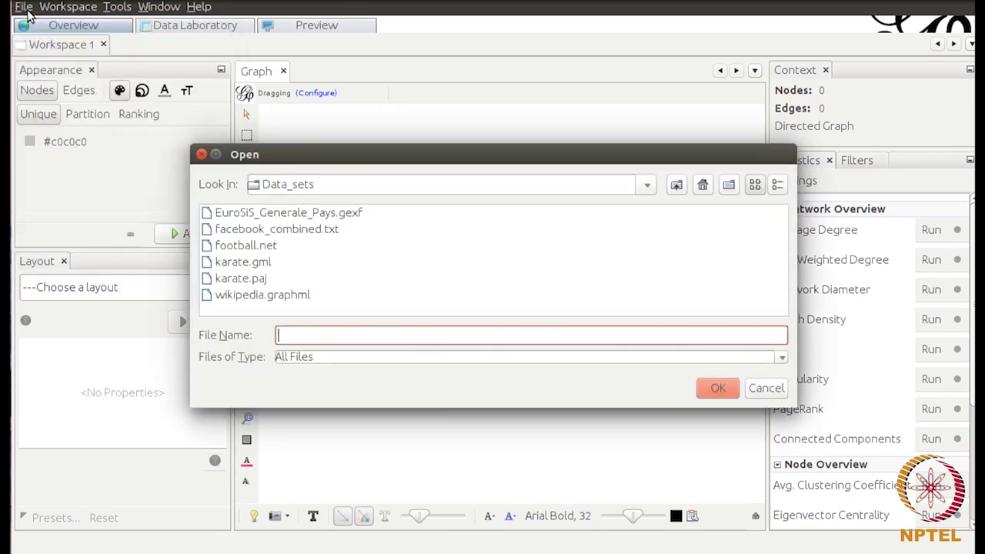
click(781, 356)
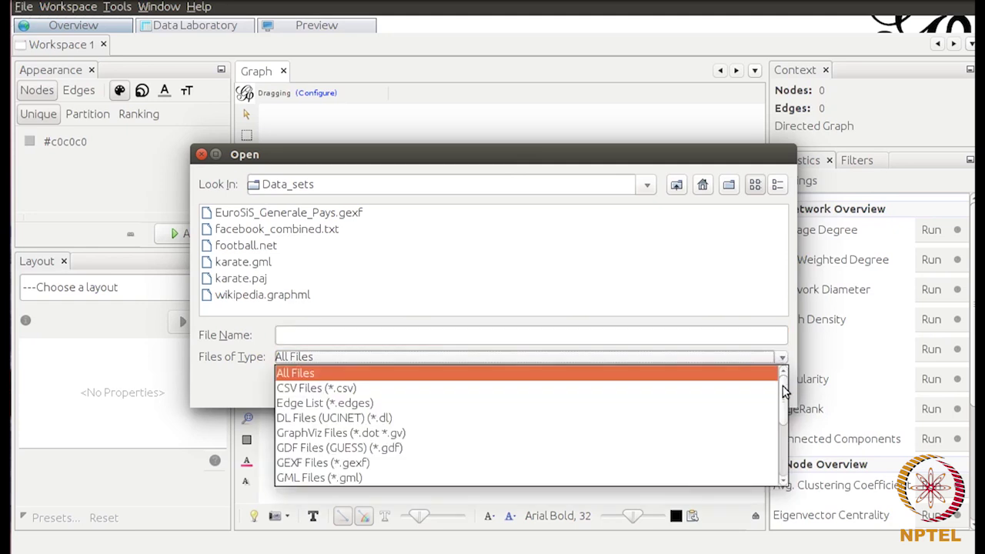
drag(784, 395, 786, 439)
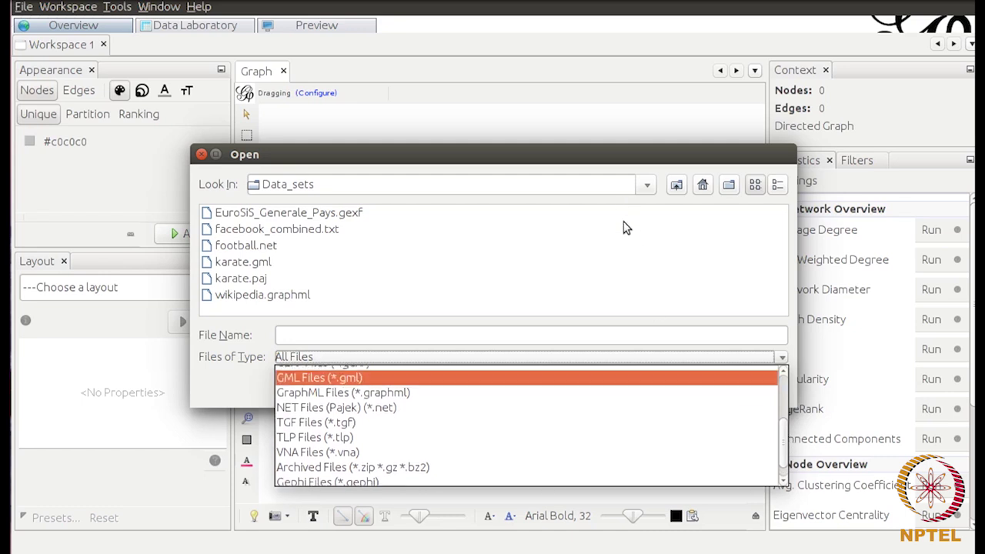
click(633, 306)
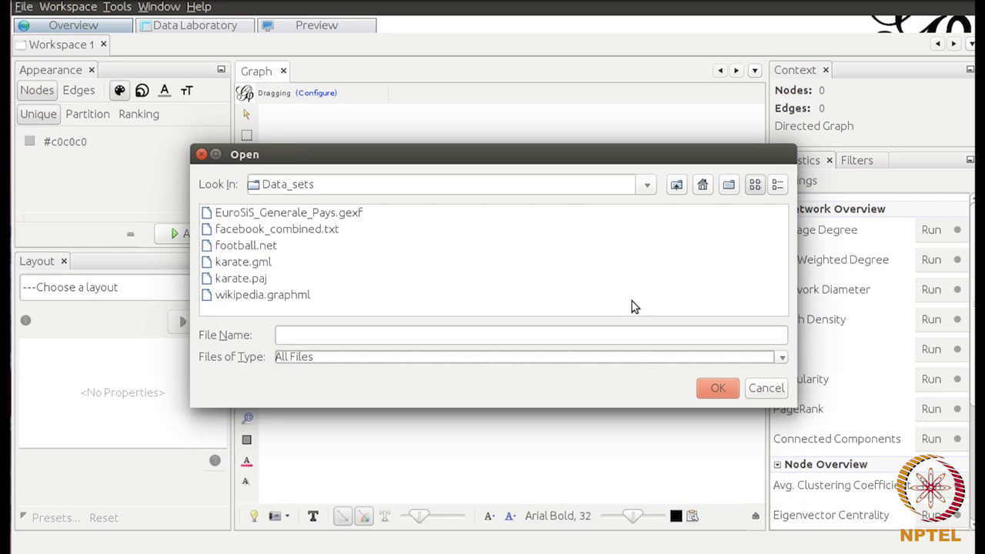
click(228, 269)
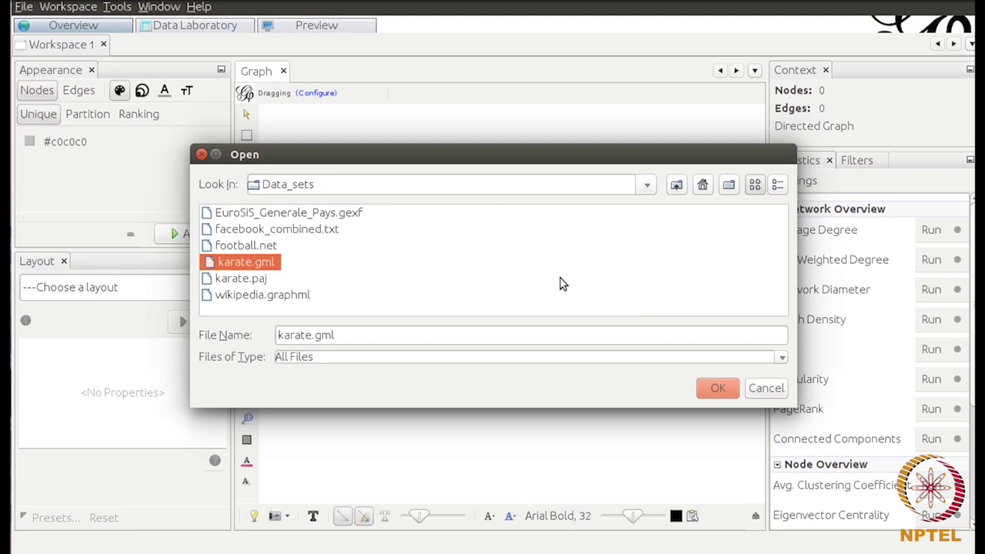
click(715, 389)
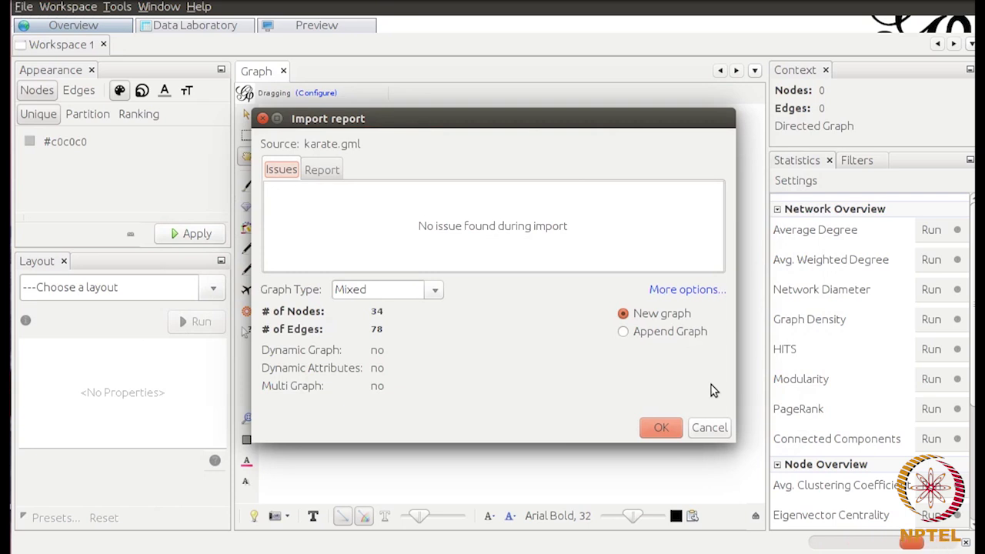
Set the graph type to Undirected and import karate.gml as a new graph into Workspace 2
click(435, 296)
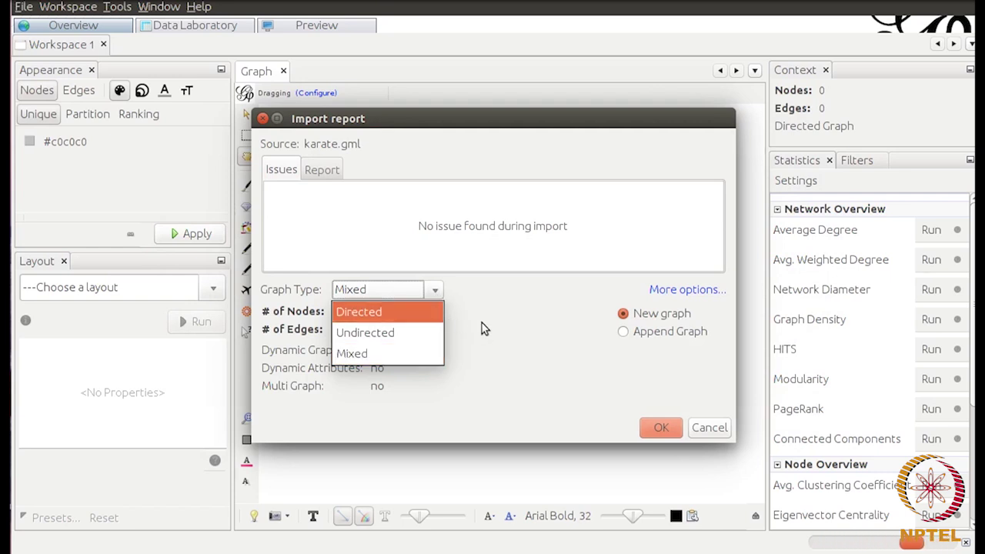
click(470, 320)
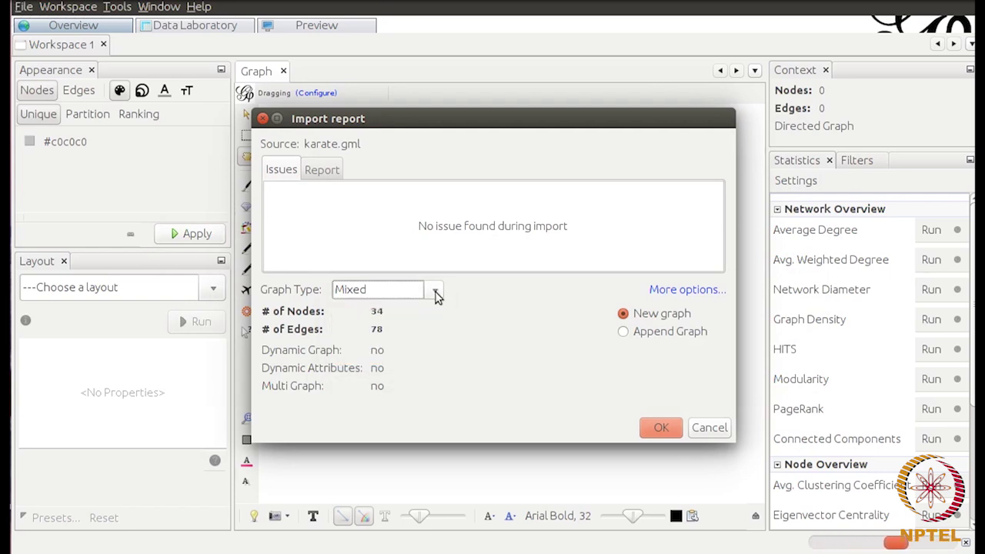
click(436, 296)
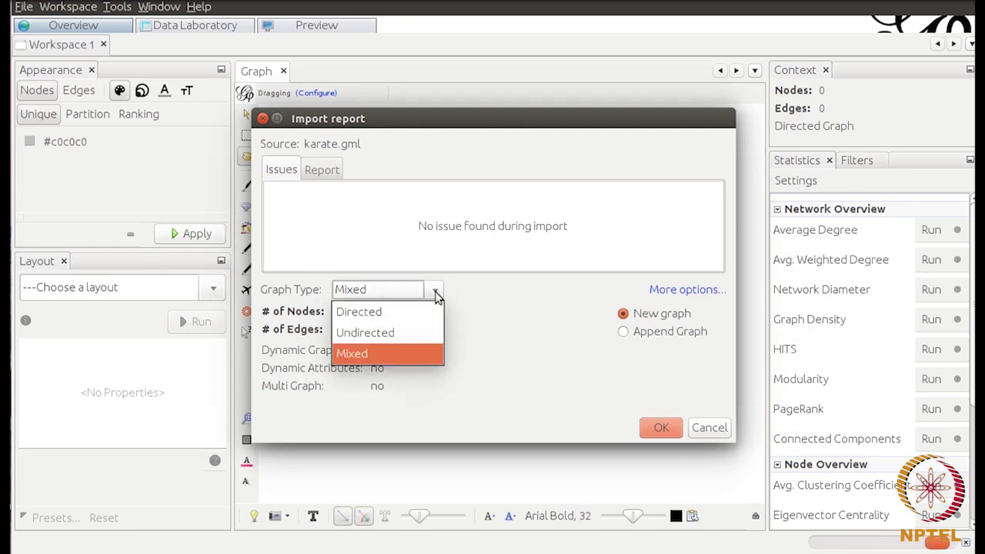
click(428, 333)
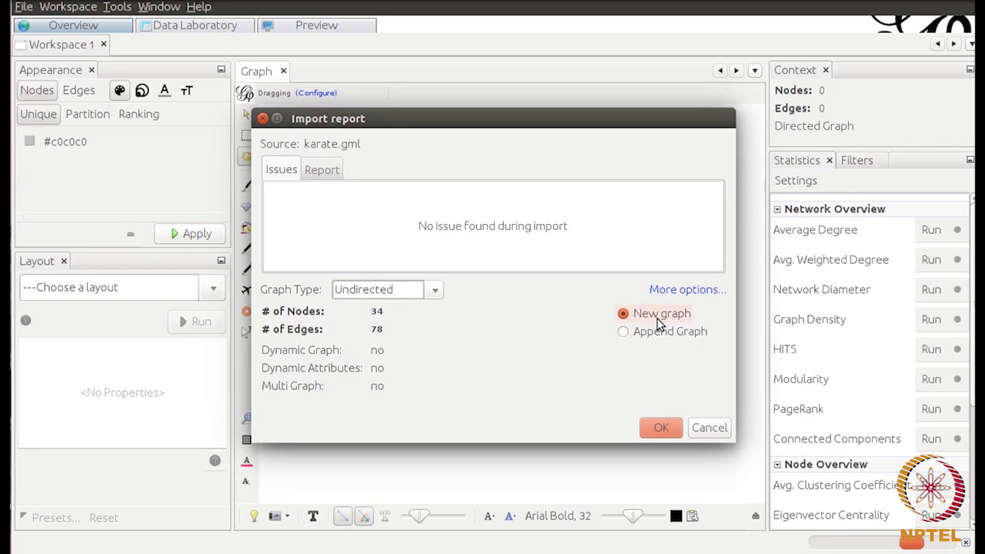
click(666, 428)
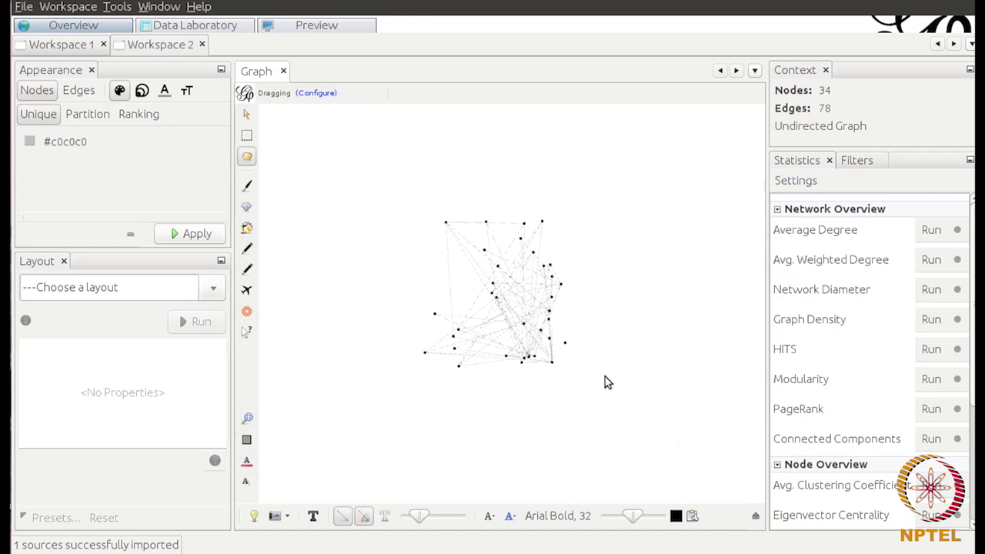
Expand the graph toolbar to reveal the Global, Edges and Labels display settings panel
click(755, 517)
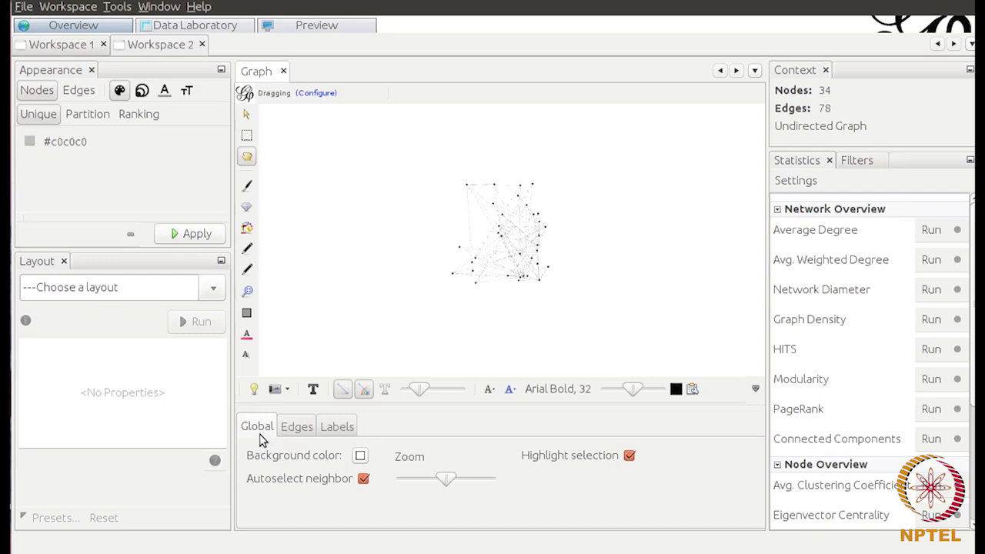
Set the graph background colour to light yellow #FFF57E and zoom in on the network
click(360, 456)
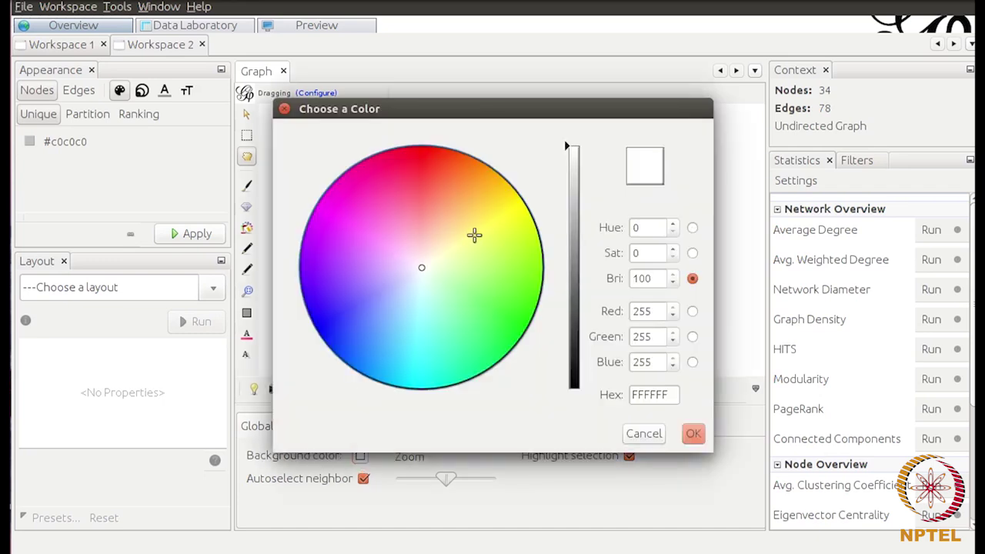
click(472, 232)
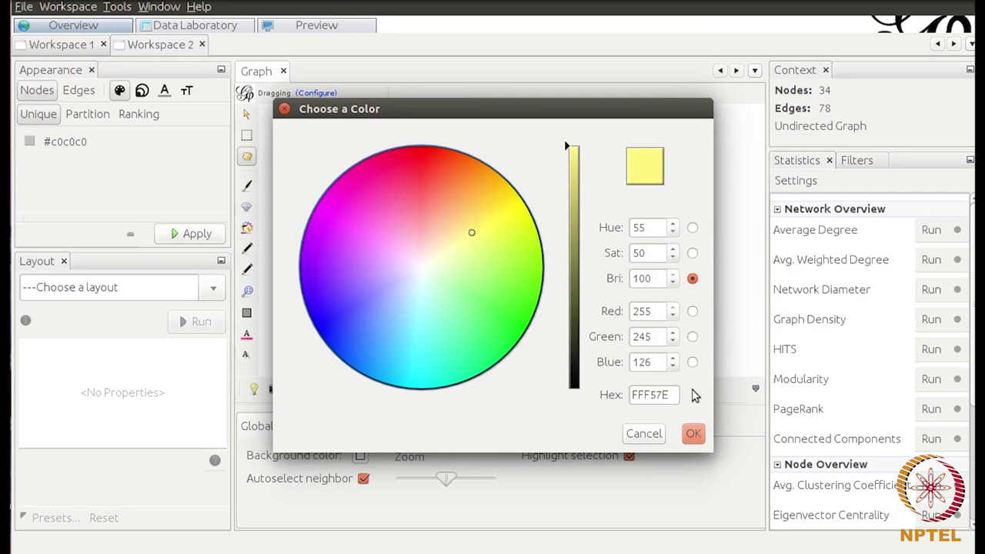
click(694, 433)
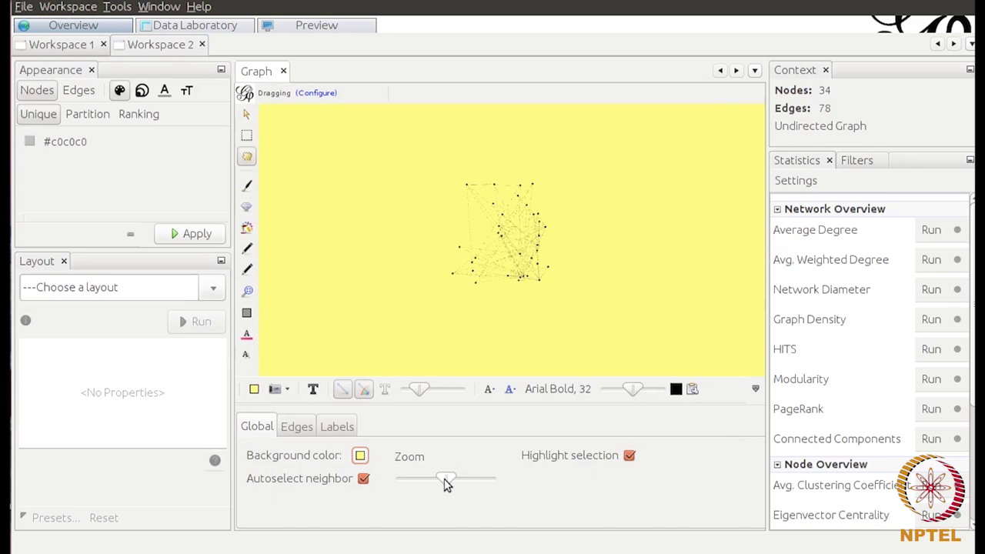
mouse_move(447, 481)
mouse_down()
mouse_move(457, 484)
mouse_move(425, 488)
mouse_up()
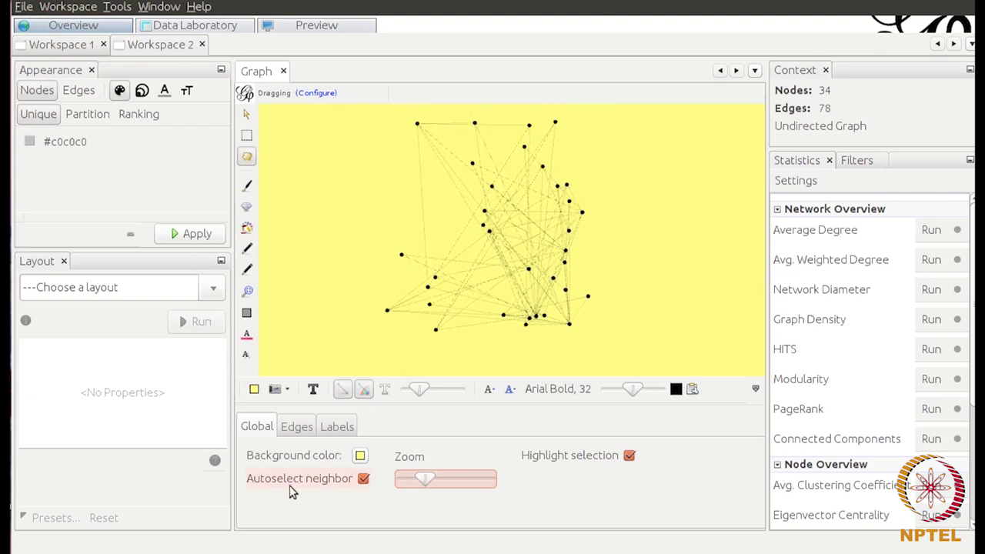
Raise the edge Scale slider in the Edges settings so the edges draw thicker and darker
click(308, 428)
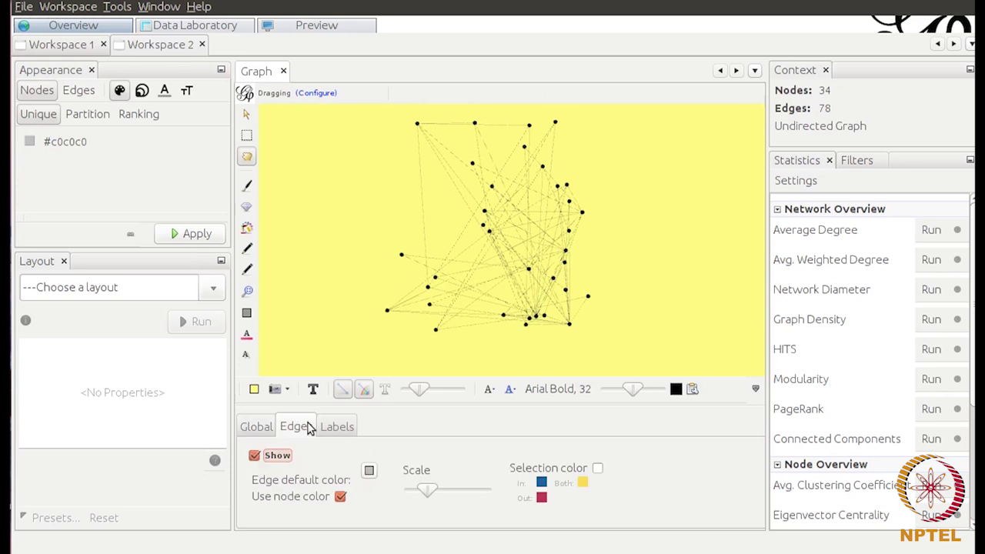
click(428, 496)
drag(428, 496, 469, 494)
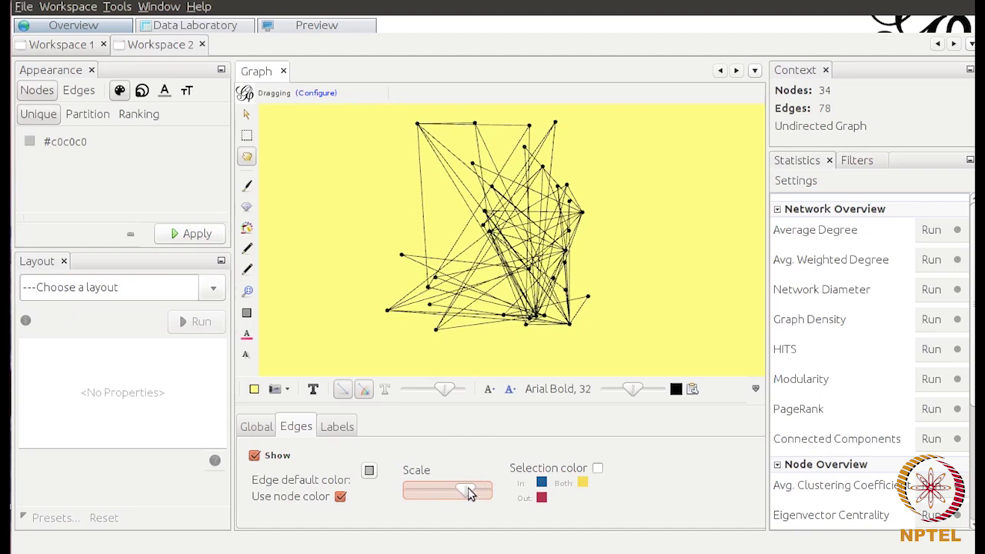
click(343, 429)
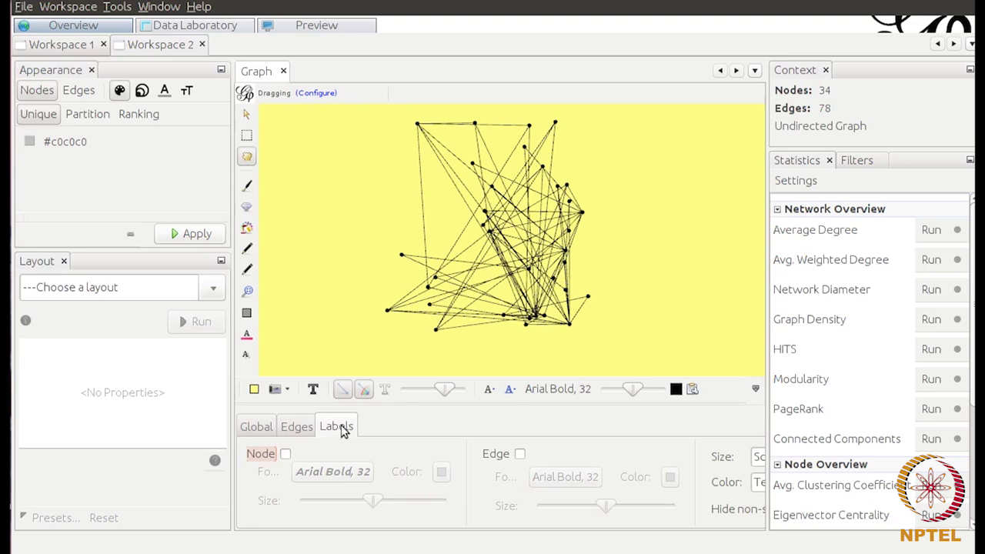
Show node number labels and enlarge them to Arial Bold 32, leaving edge labels off
click(285, 454)
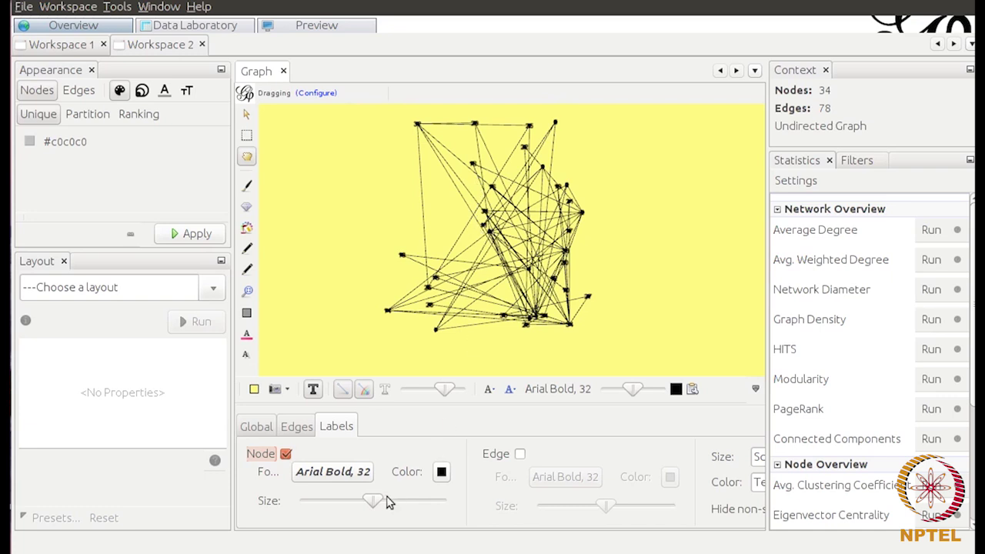
mouse_move(373, 502)
mouse_down()
mouse_move(430, 505)
mouse_move(392, 500)
mouse_up()
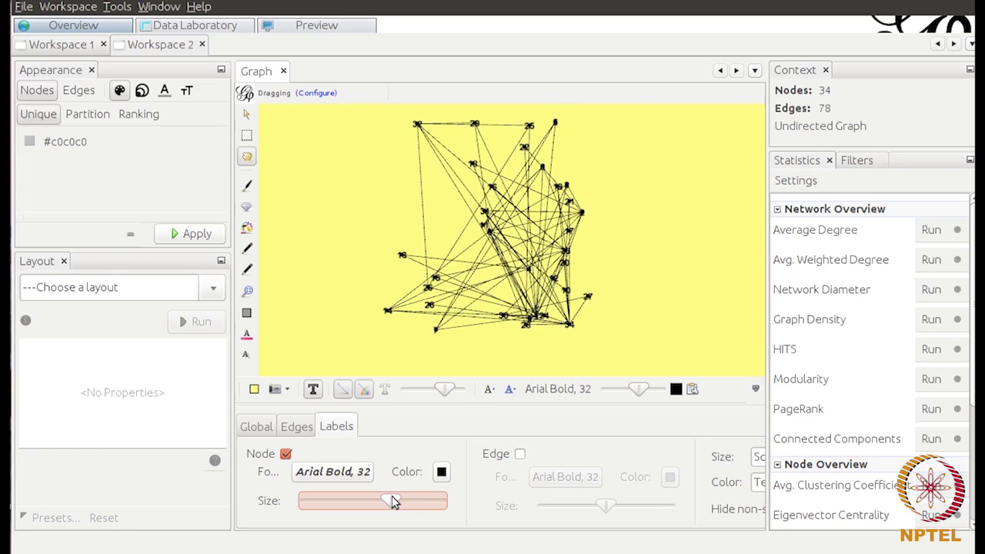
drag(392, 501, 391, 501)
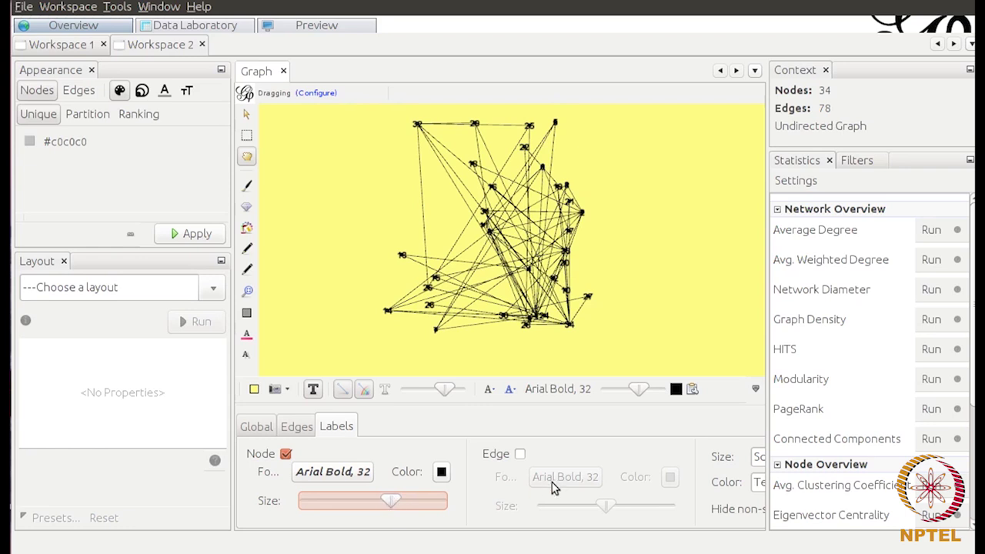
click(521, 454)
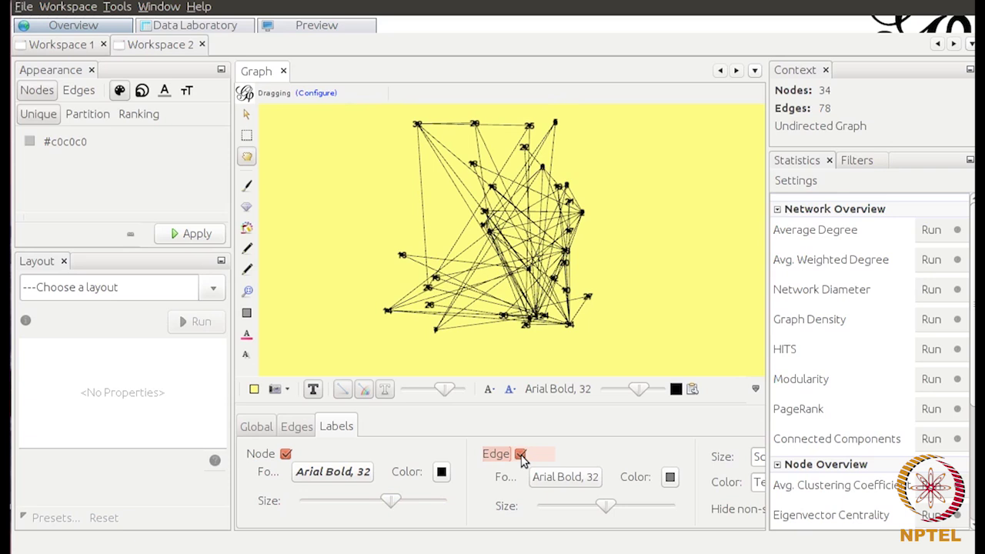
click(520, 454)
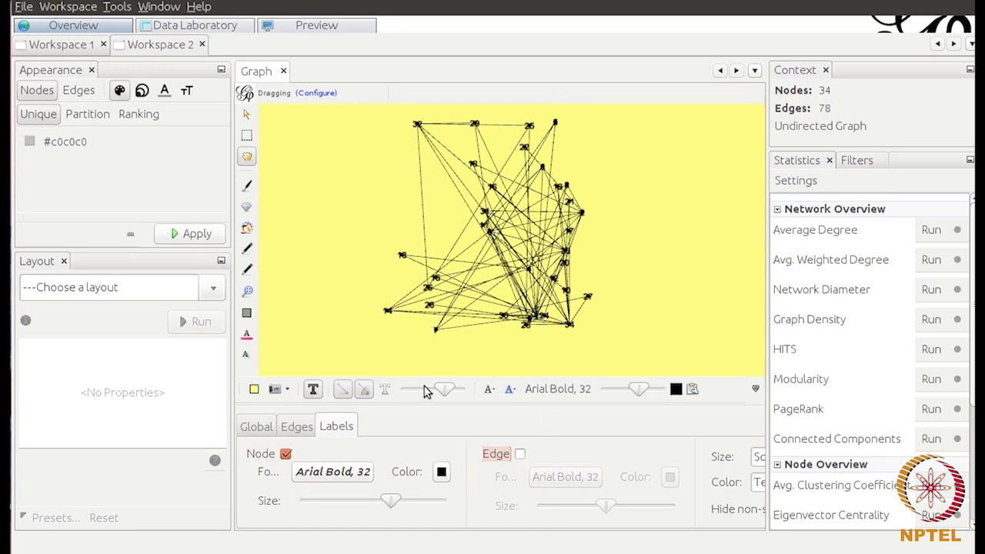
mouse_move(442, 390)
mouse_down()
mouse_move(428, 391)
mouse_move(451, 389)
mouse_up()
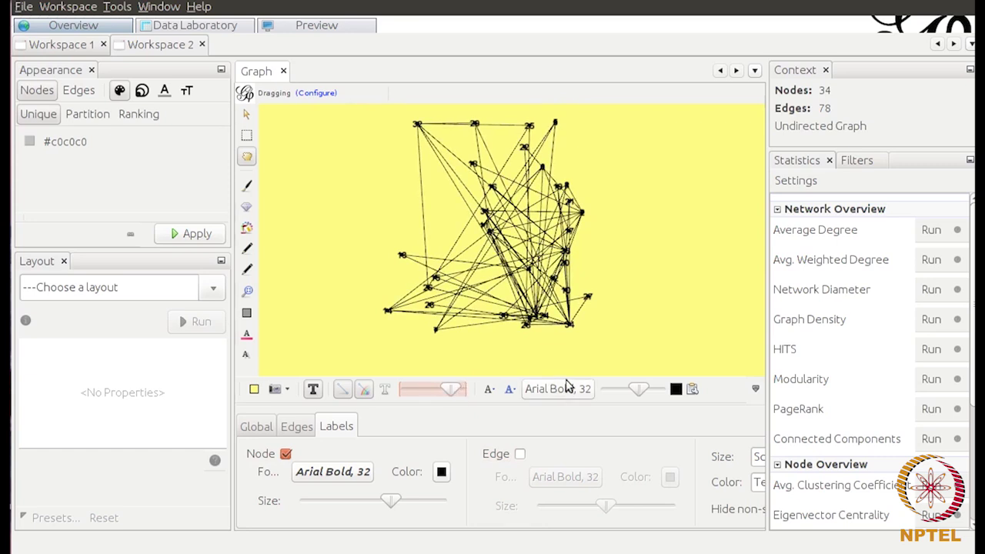
mouse_move(641, 393)
mouse_down()
mouse_move(624, 389)
mouse_move(643, 390)
mouse_up()
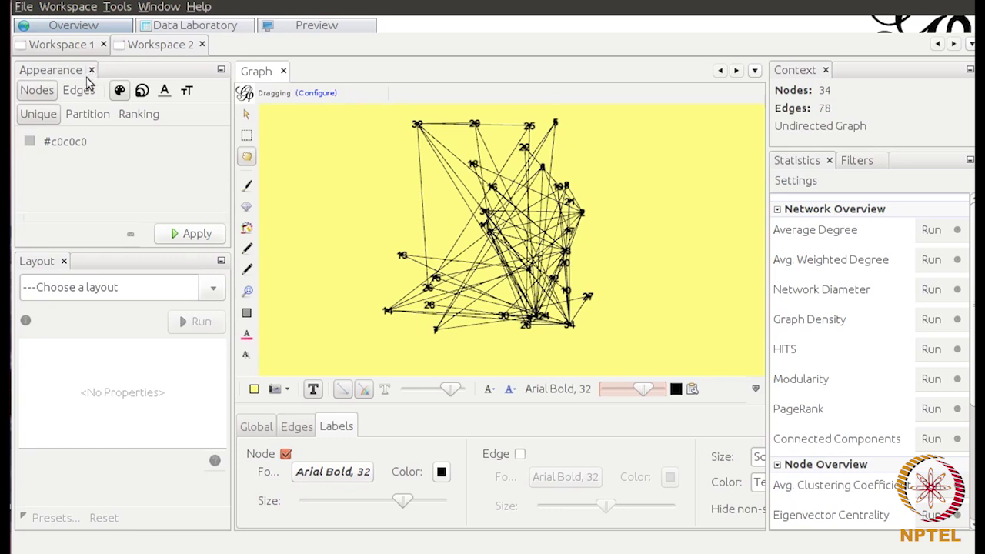
Give every node a unique size of 30 in Appearance > Nodes
click(42, 90)
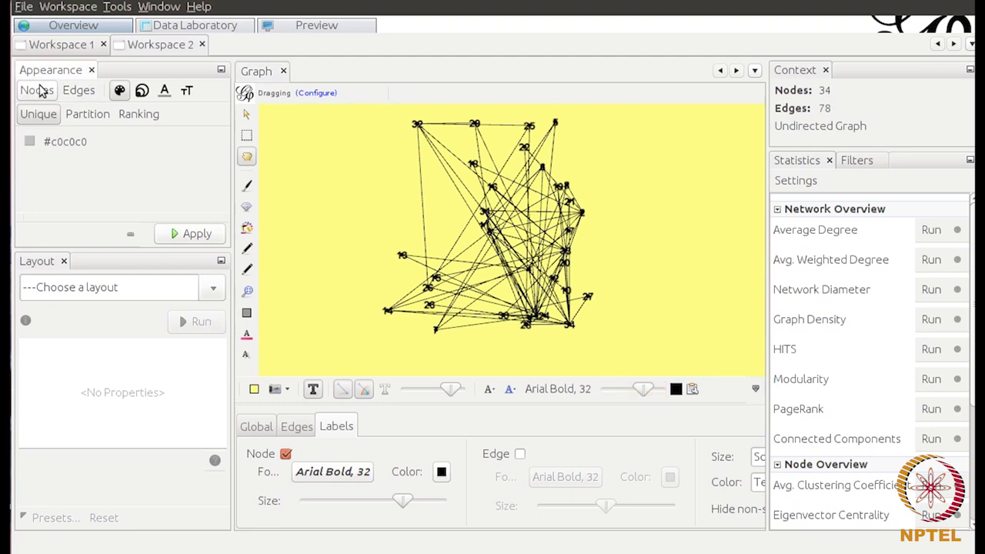
click(119, 93)
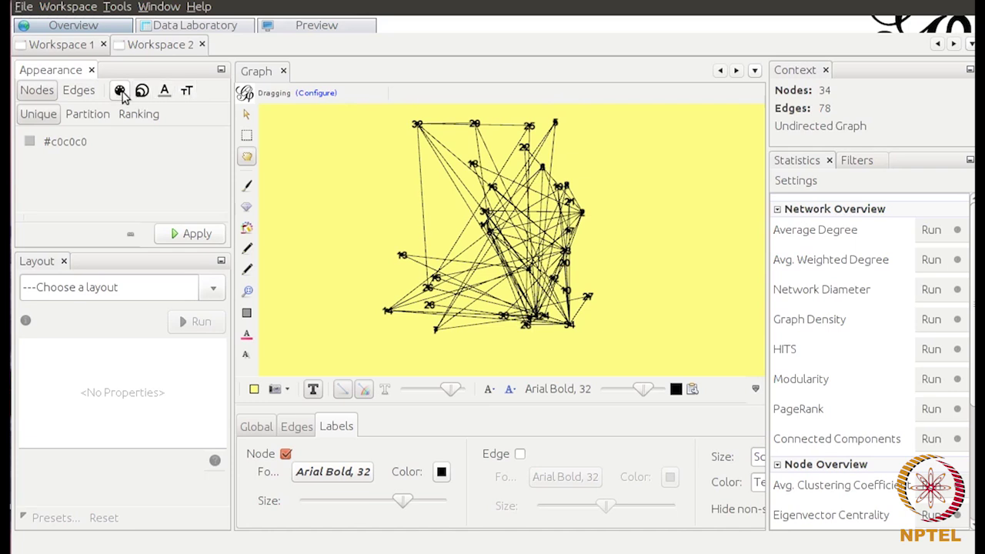
click(143, 99)
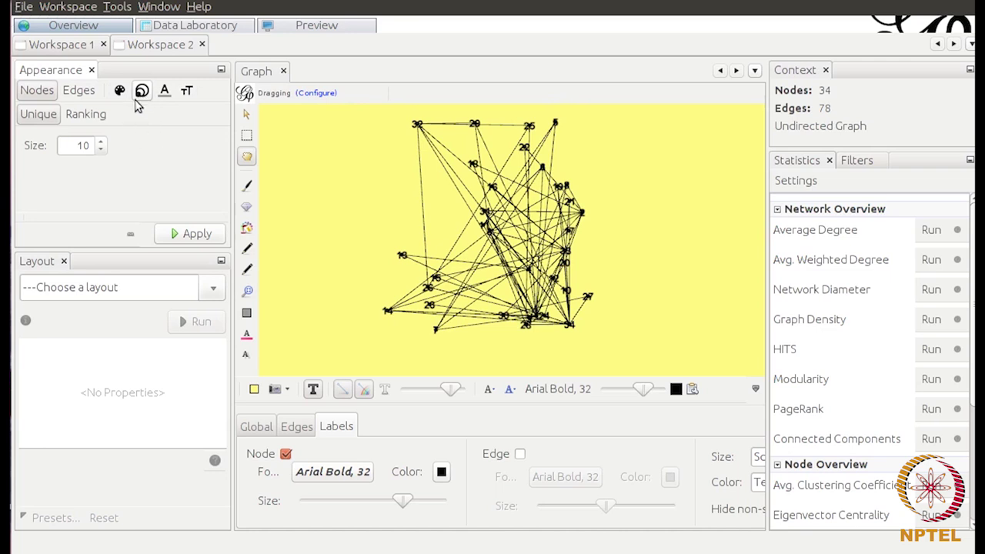
double_click(75, 145)
text(30)
click(197, 234)
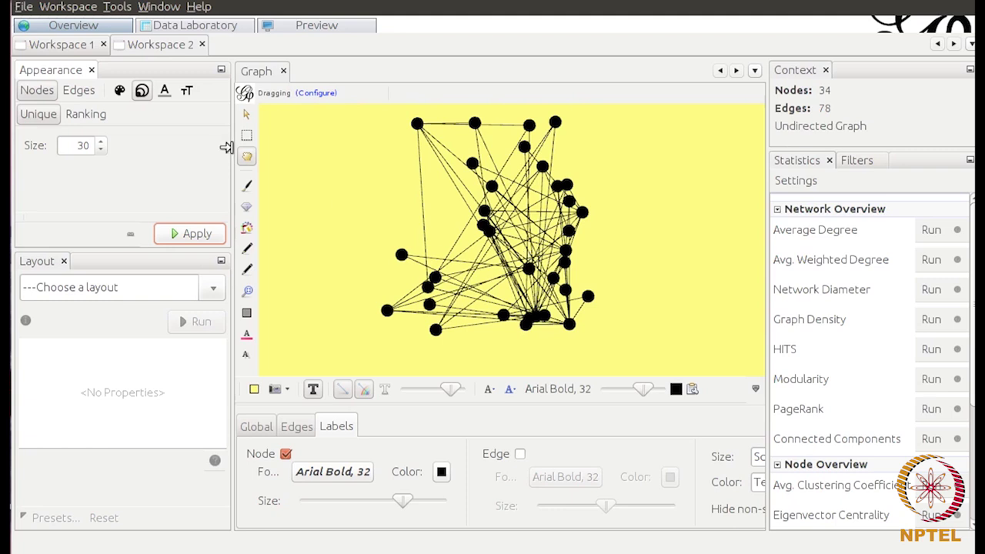
click(120, 92)
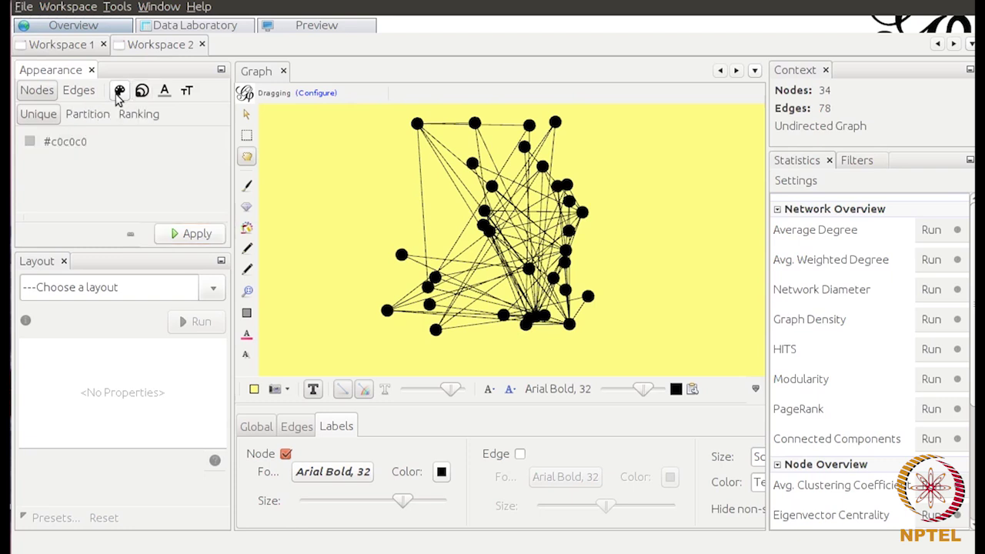
Apply the unique pink colour #ff05c1 to all nodes
click(30, 142)
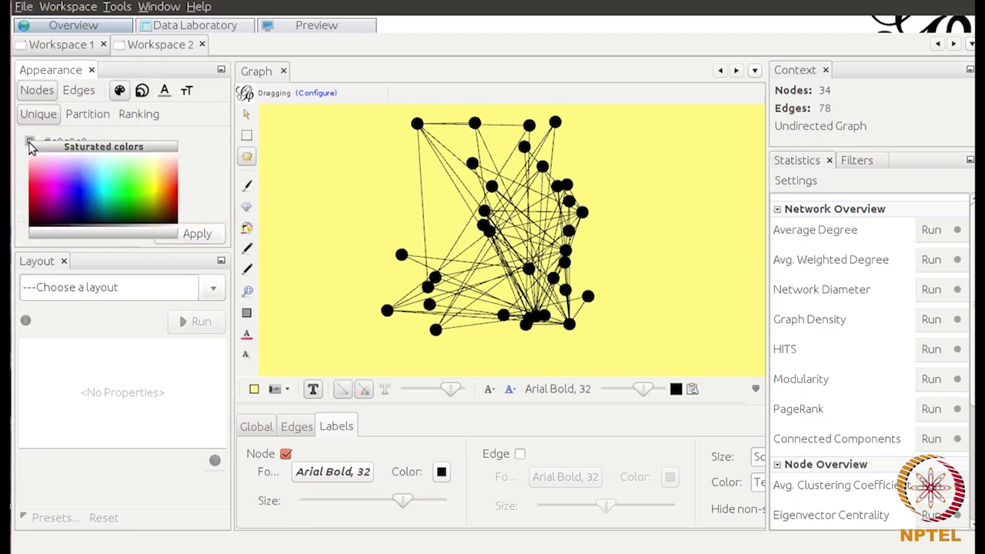
click(47, 190)
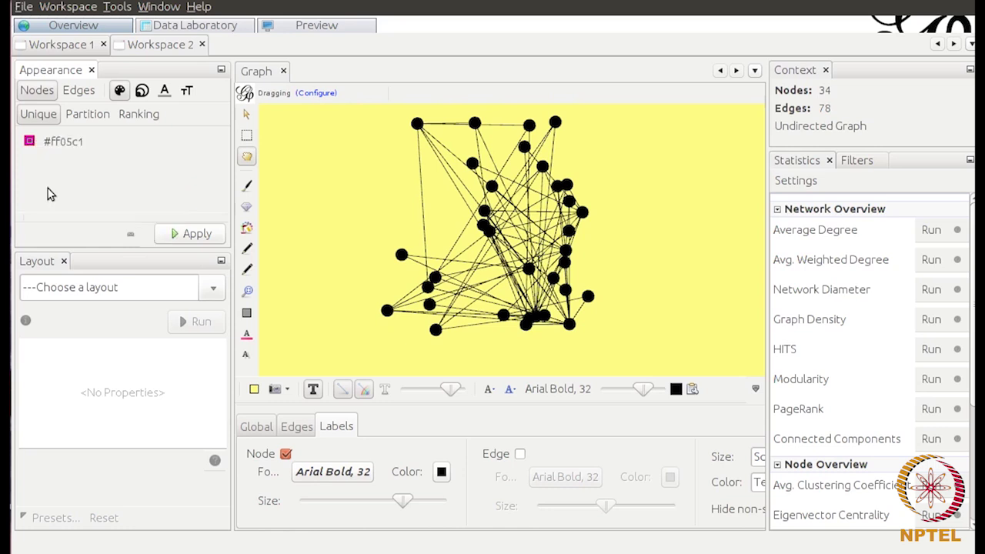
click(185, 234)
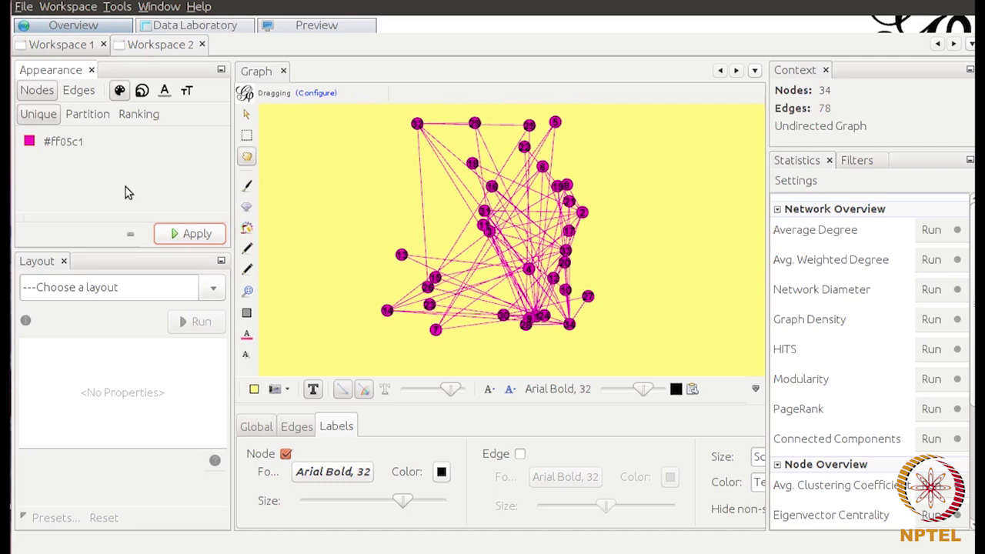
click(170, 97)
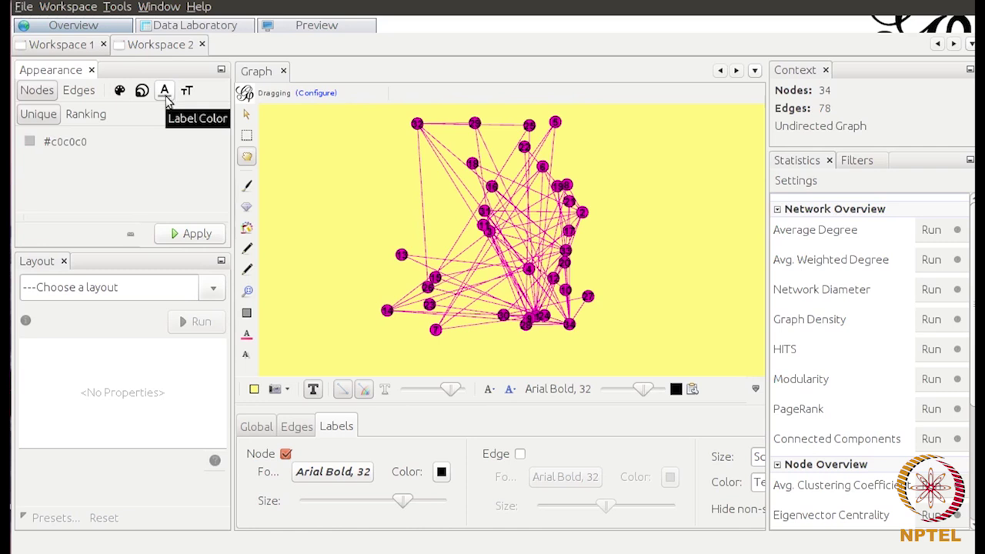
Apply the unique blue colour #003df5 to all edges in Appearance > Edges
click(186, 93)
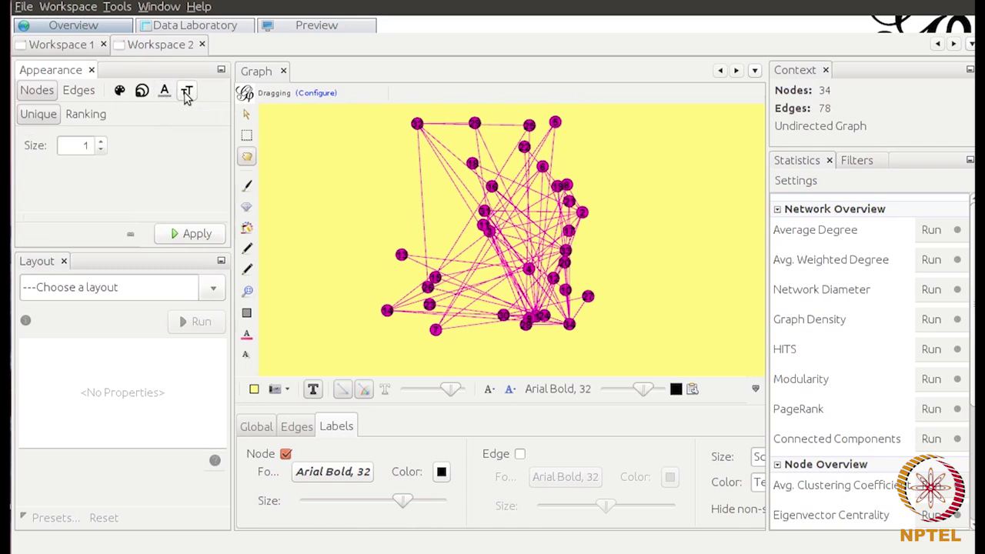
click(79, 91)
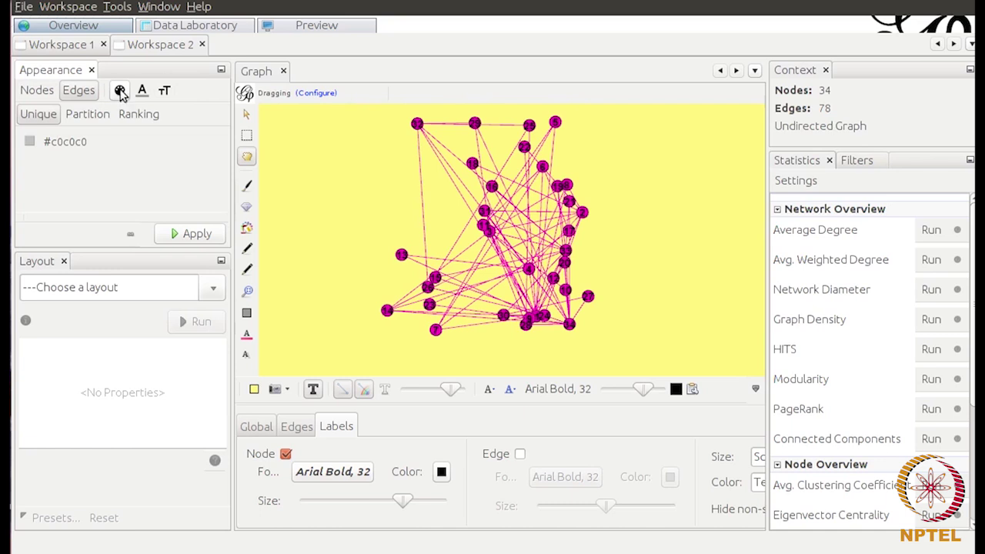
click(30, 141)
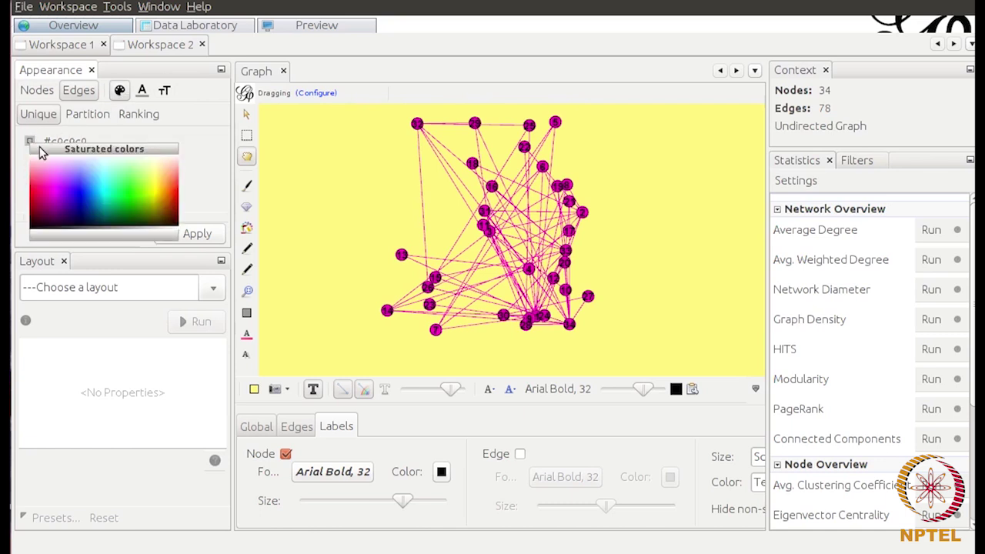
click(84, 195)
click(192, 237)
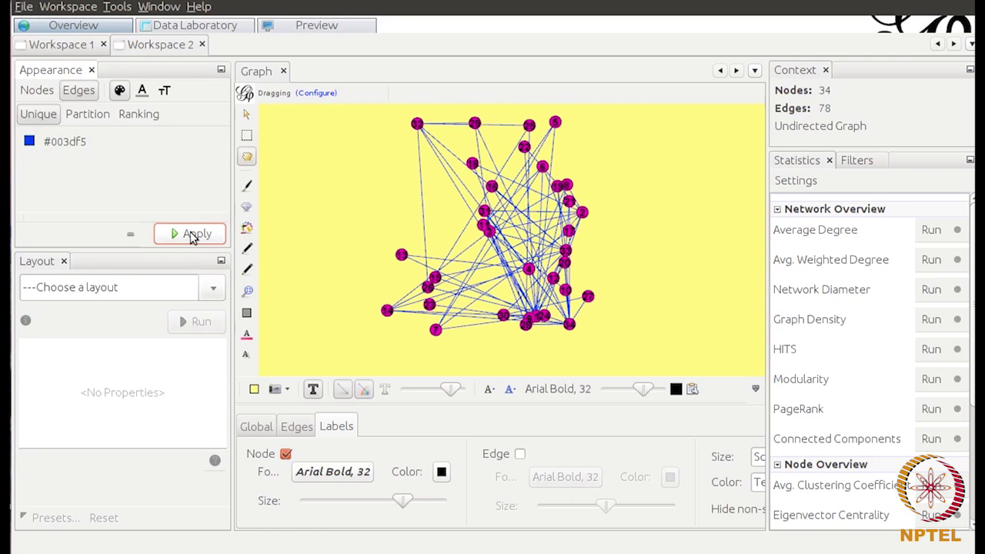
click(143, 95)
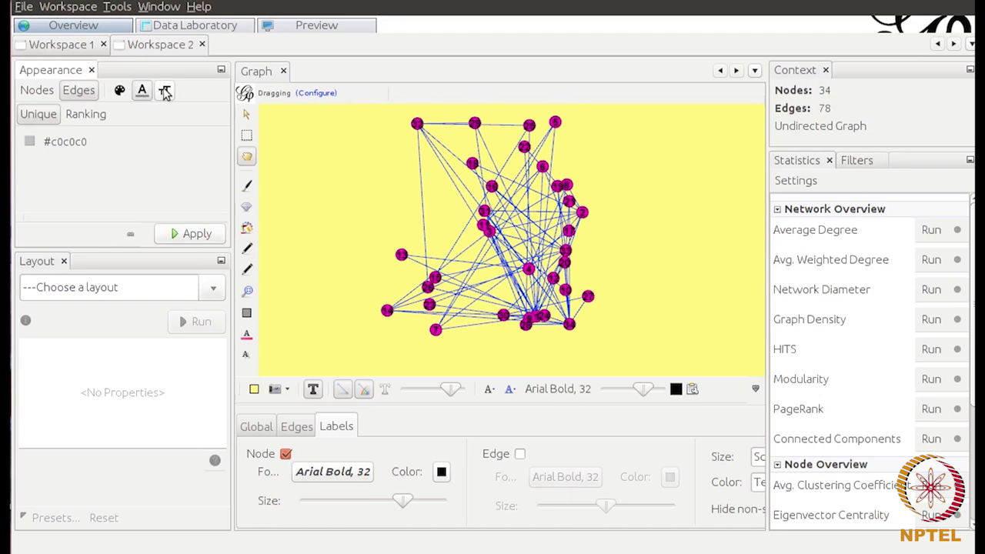
click(165, 92)
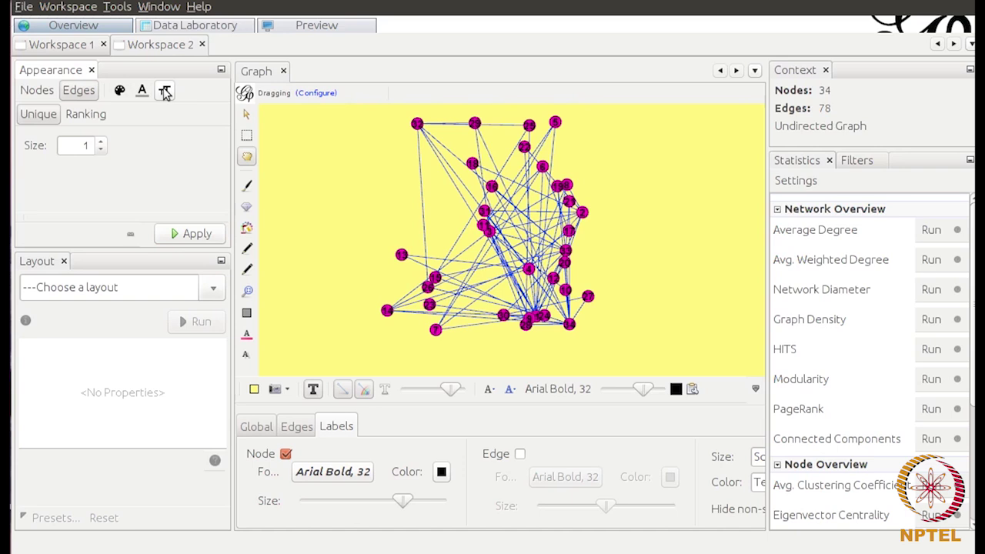
click(48, 95)
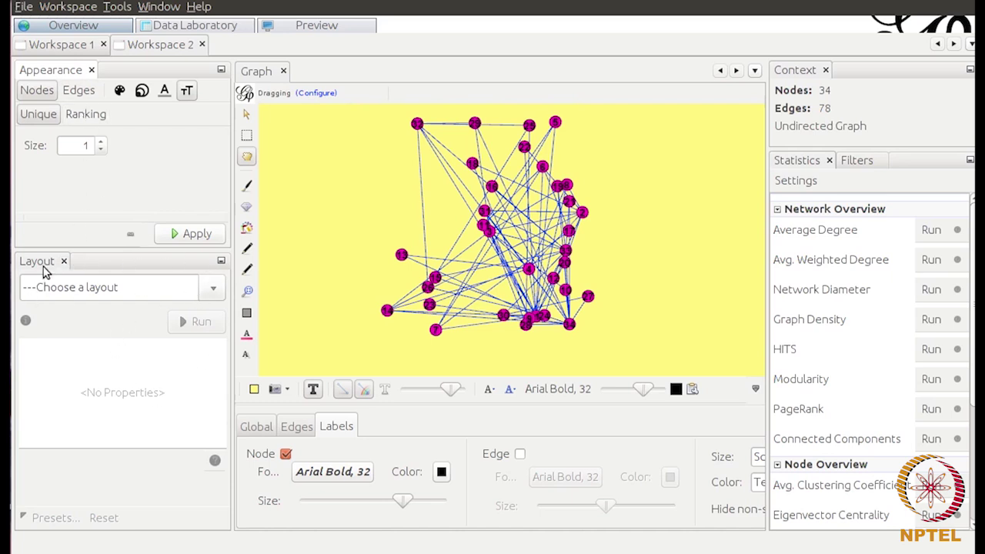
click(214, 291)
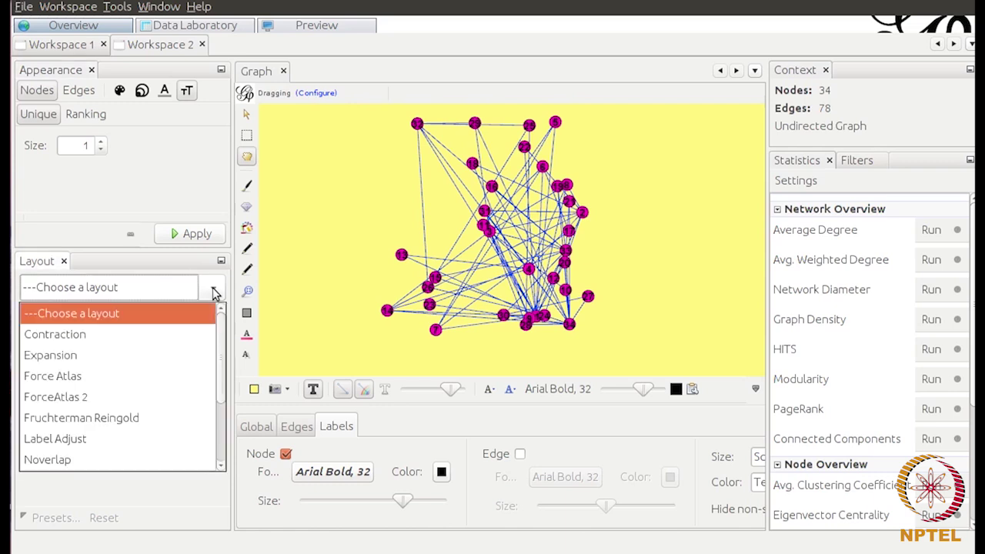
scroll(221, 333, down, 3)
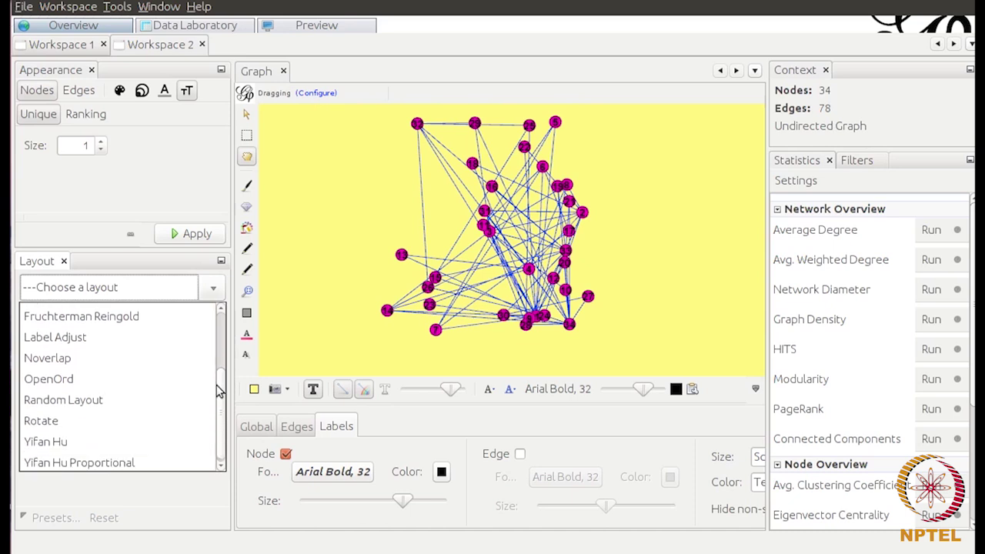
scroll(222, 347, up, 3)
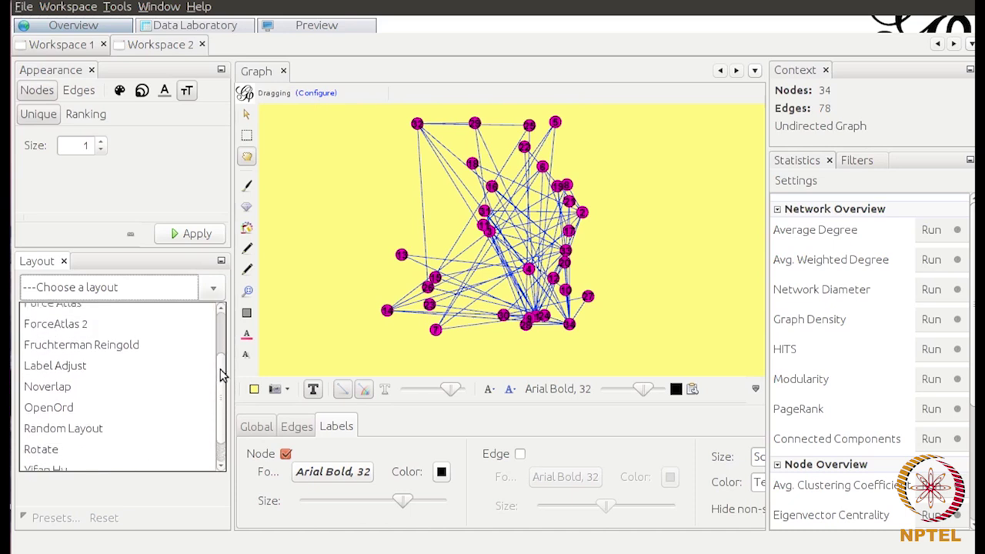
scroll(222, 352, down, 3)
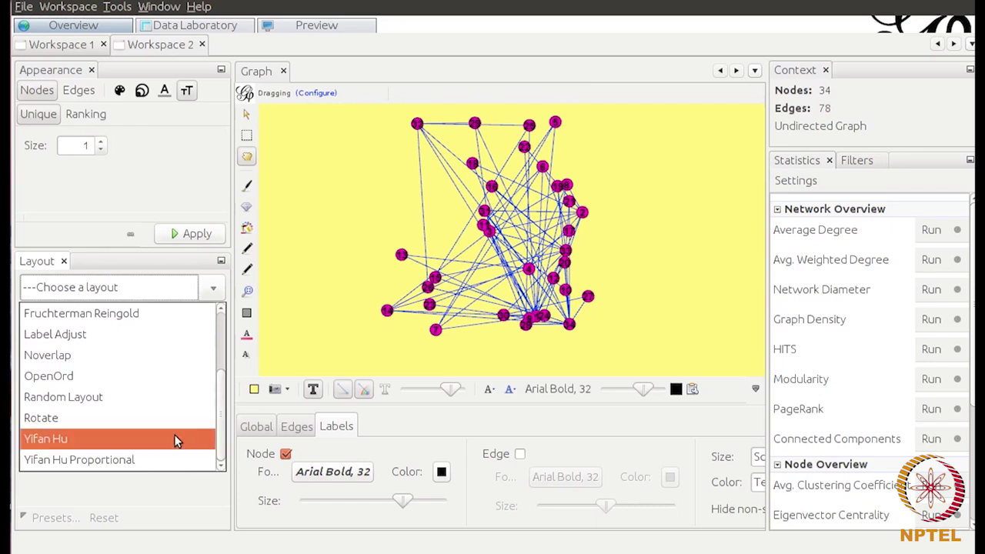
drag(219, 420, 220, 360)
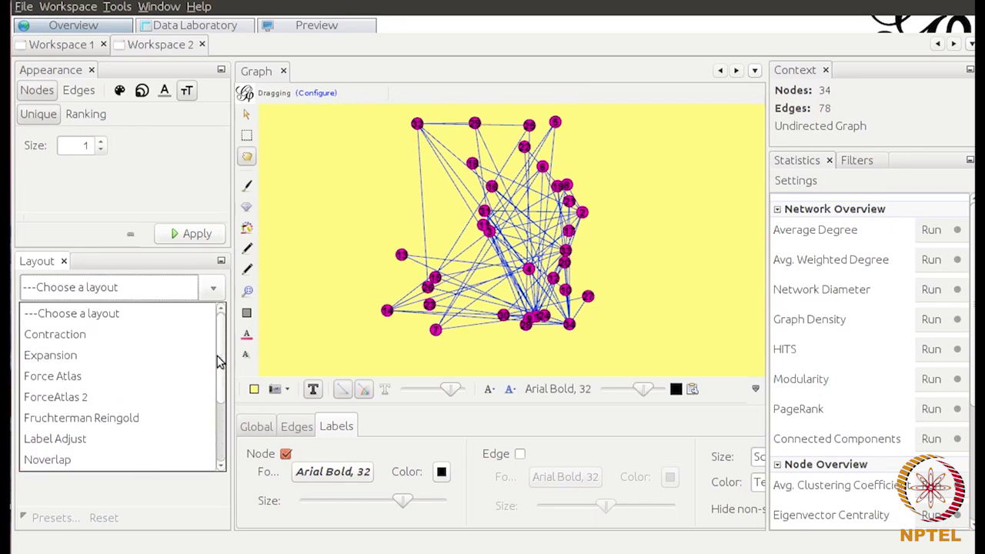
click(326, 313)
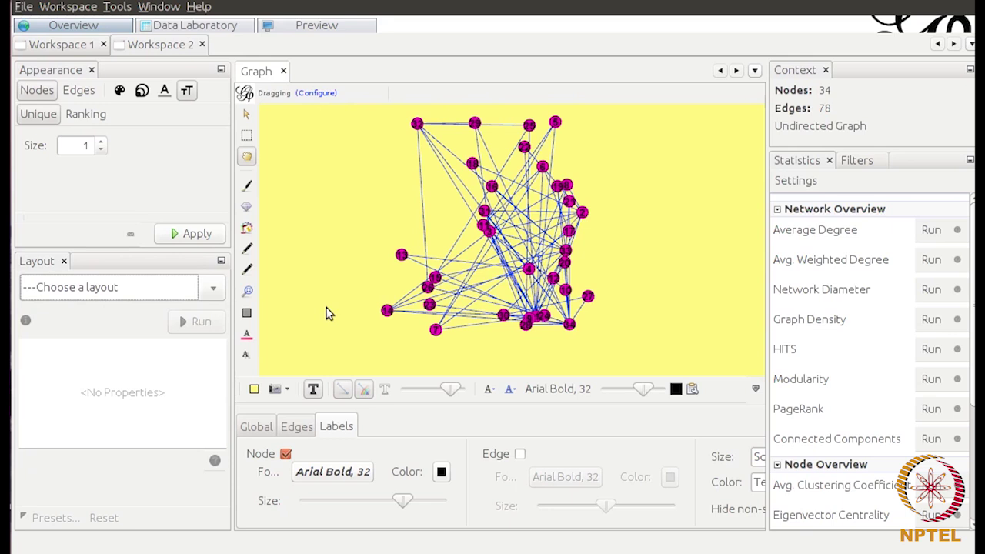
mouse_move(417, 126)
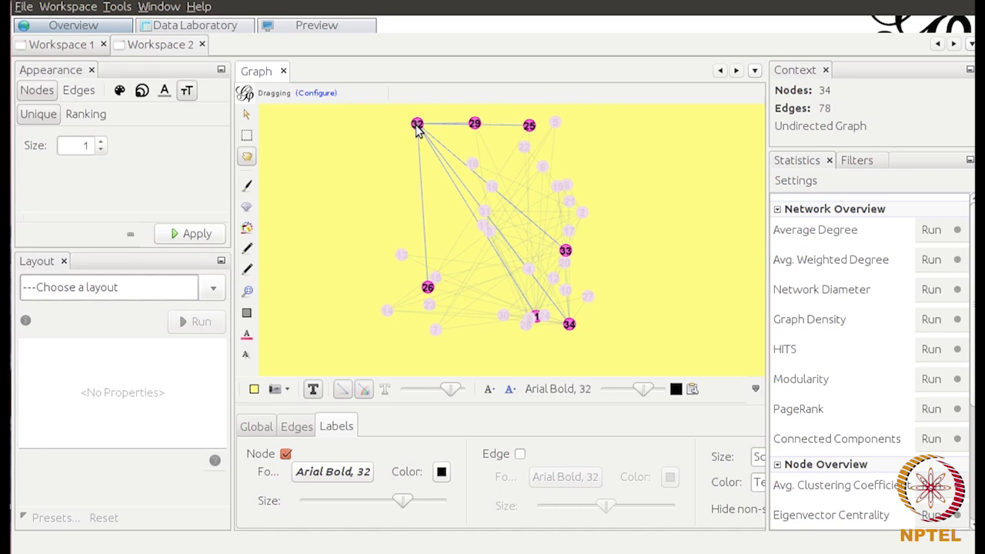
Drag nodes 32, 29, 5, 8 and 21 outward toward the right and bottom
drag(417, 127, 336, 174)
drag(475, 127, 415, 127)
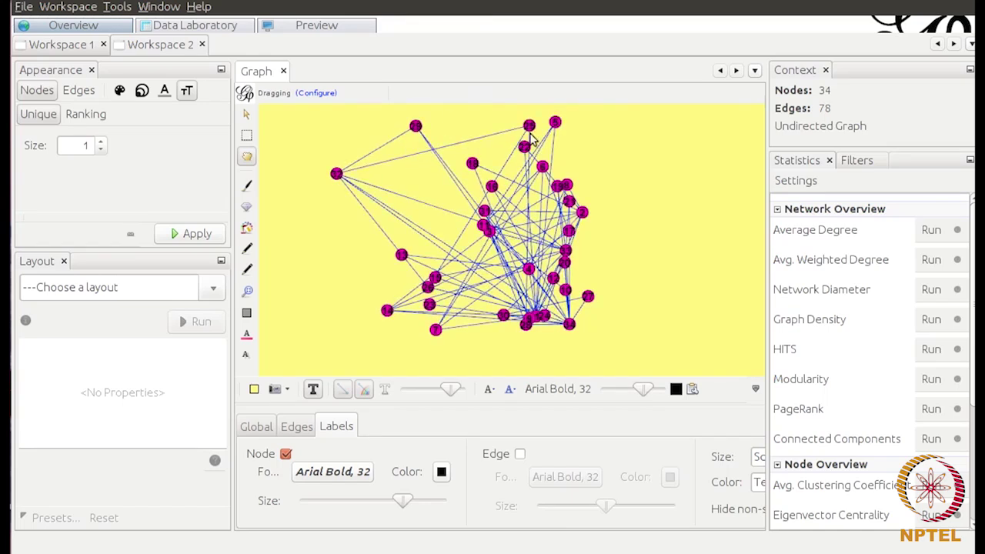
drag(555, 123, 645, 137)
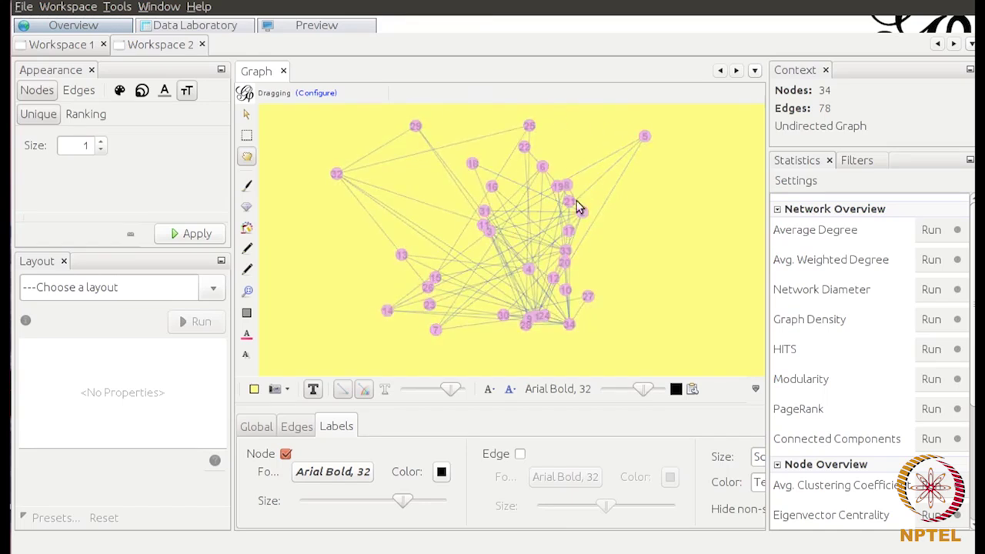
drag(566, 186, 671, 217)
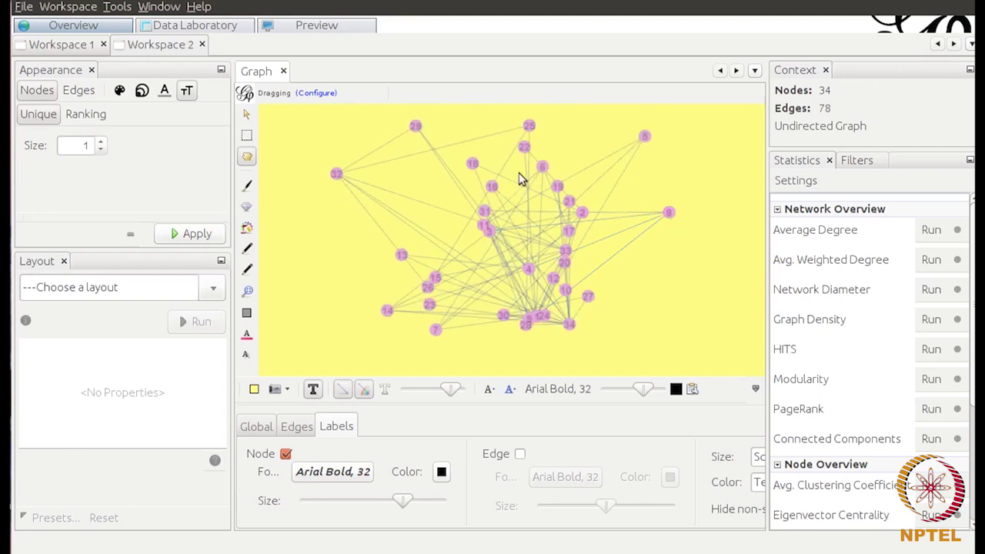
drag(543, 167, 674, 267)
drag(565, 269, 670, 313)
drag(497, 321, 478, 362)
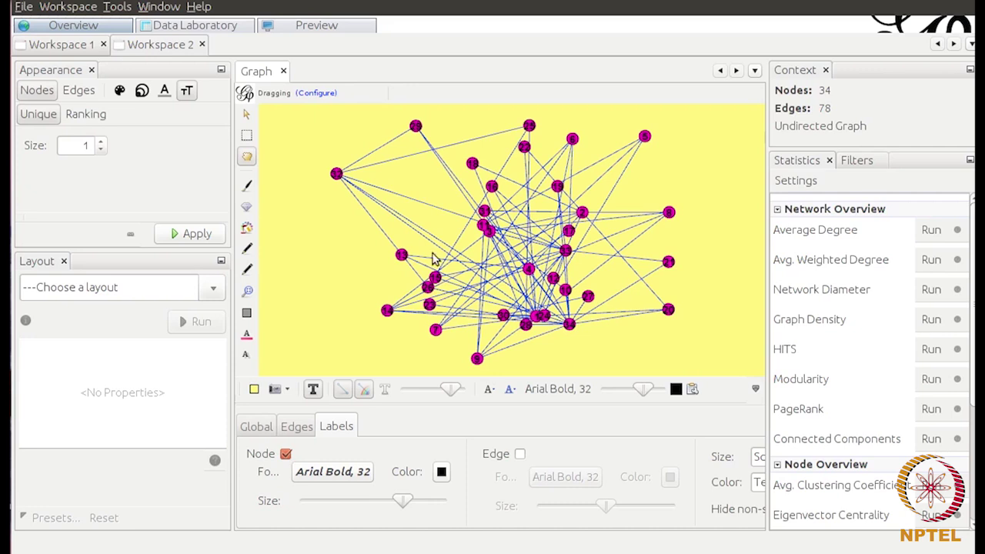
Refine placement: 32 and 25 to the top, 13 near 14, 5 and 21 by 8, 20 toward 34
drag(336, 173, 415, 124)
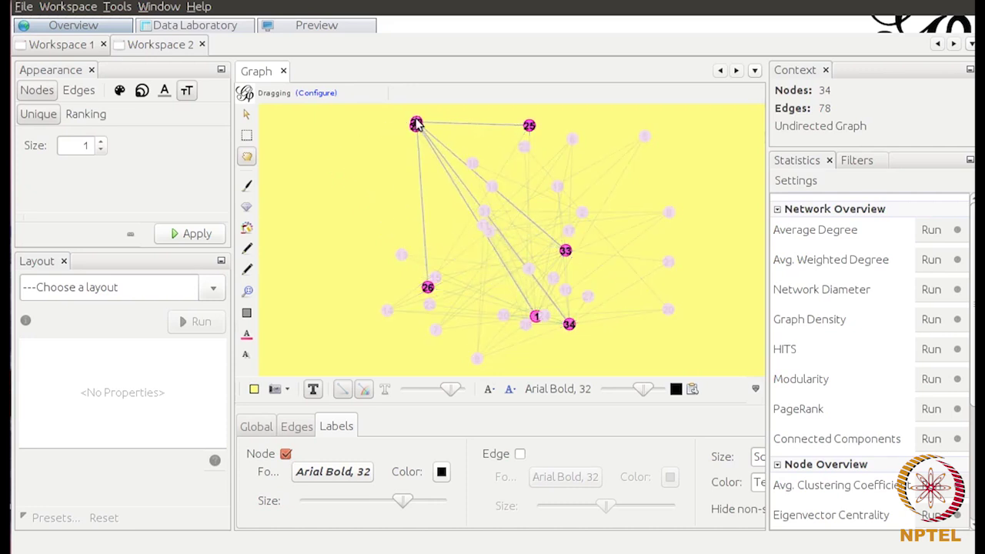
drag(528, 128, 415, 127)
drag(405, 257, 390, 313)
drag(648, 142, 673, 219)
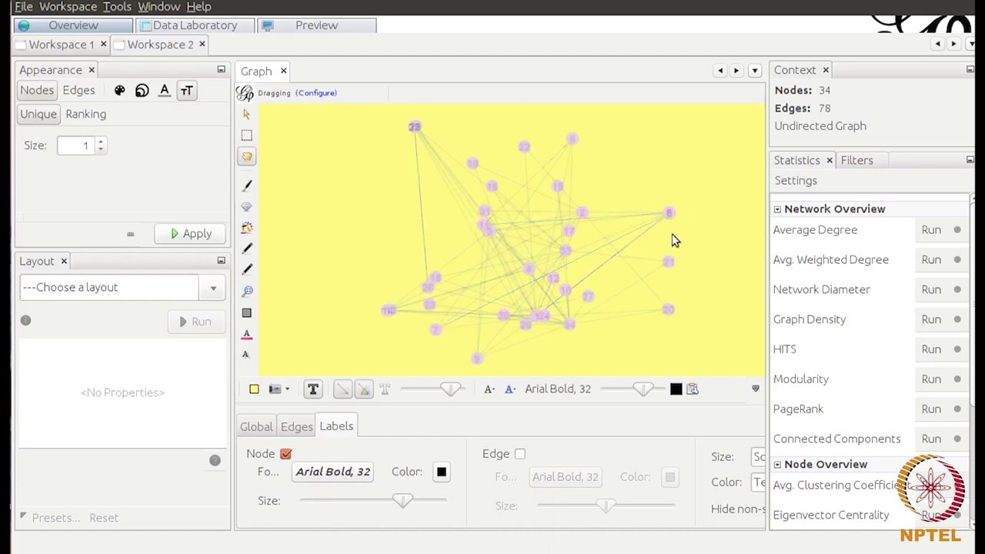
drag(670, 264, 668, 214)
drag(670, 312, 573, 332)
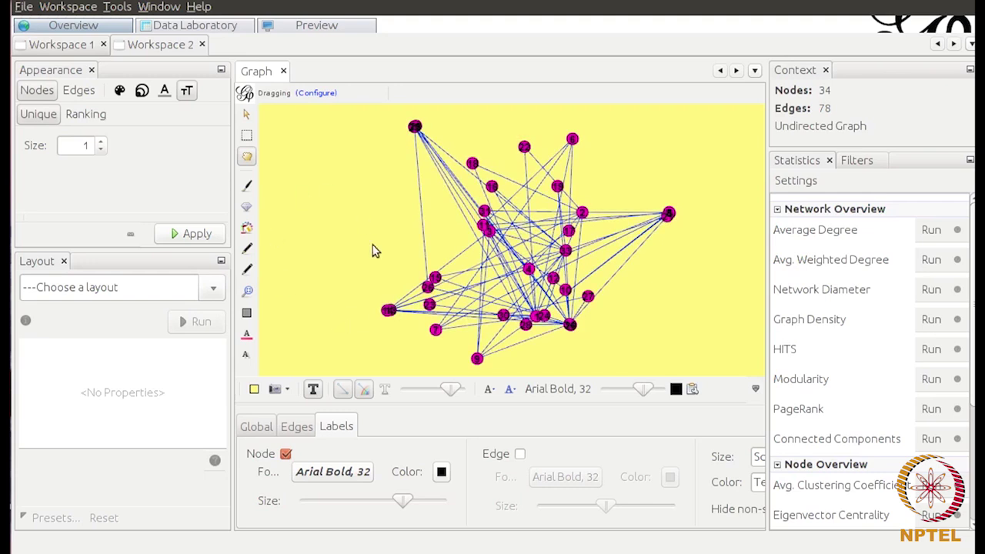
Run the Noverlap layout to push overlapping nodes apart
click(213, 292)
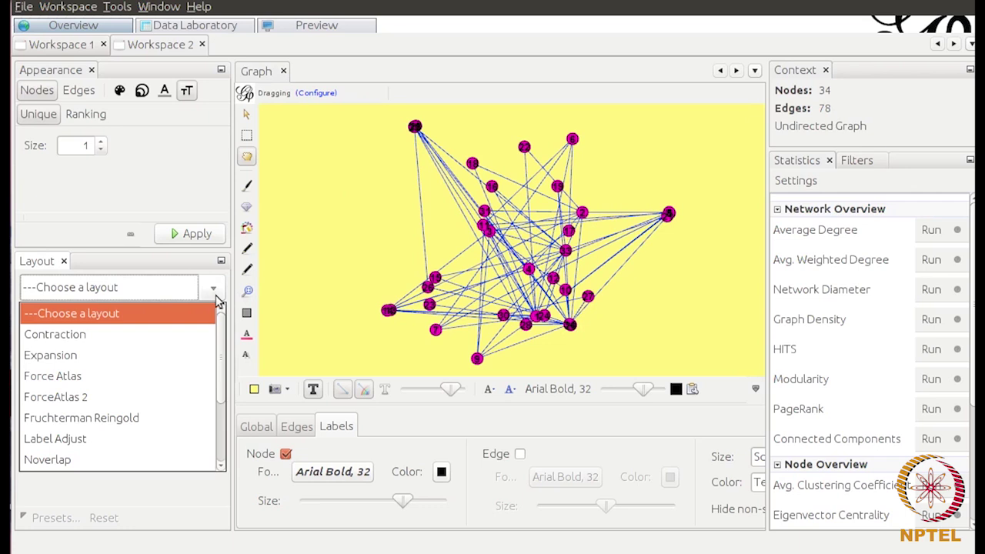
scroll(222, 331, down, 2)
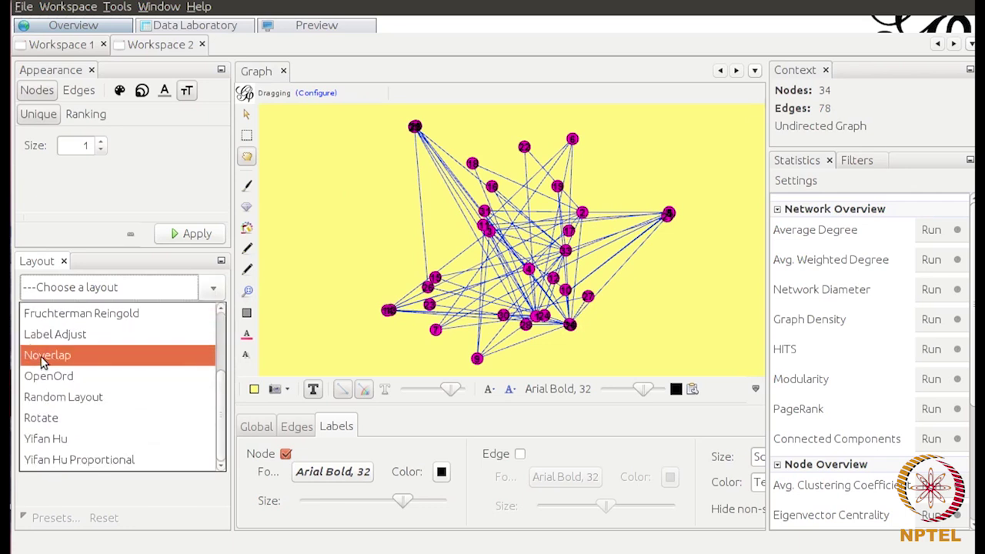
click(43, 358)
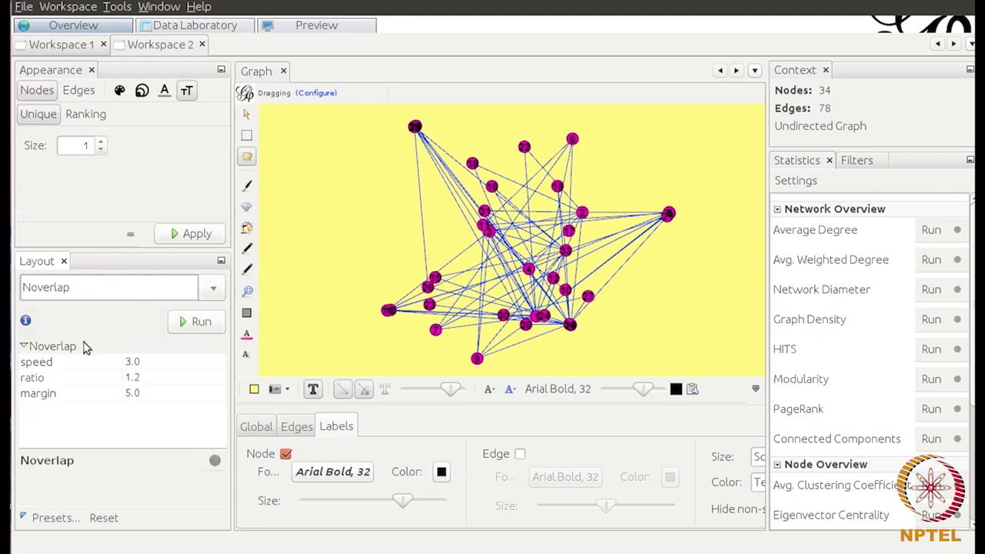
click(200, 323)
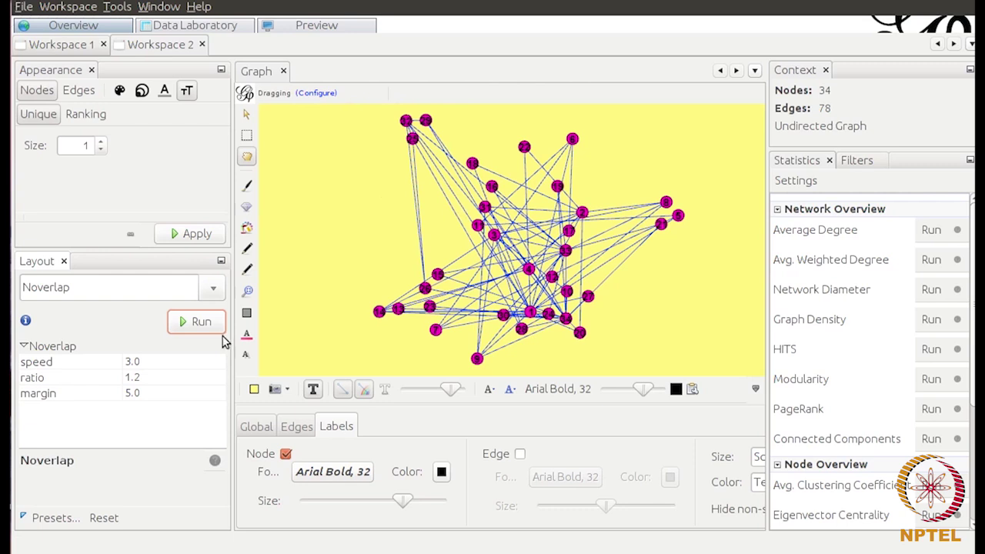
click(213, 288)
drag(221, 397, 221, 329)
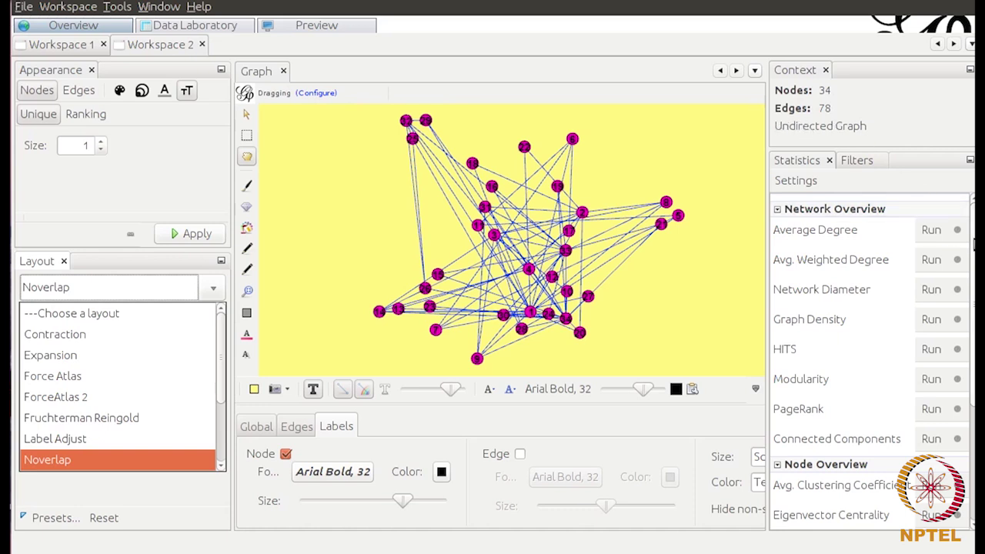
key(Return)
scroll(869, 362, down, 6)
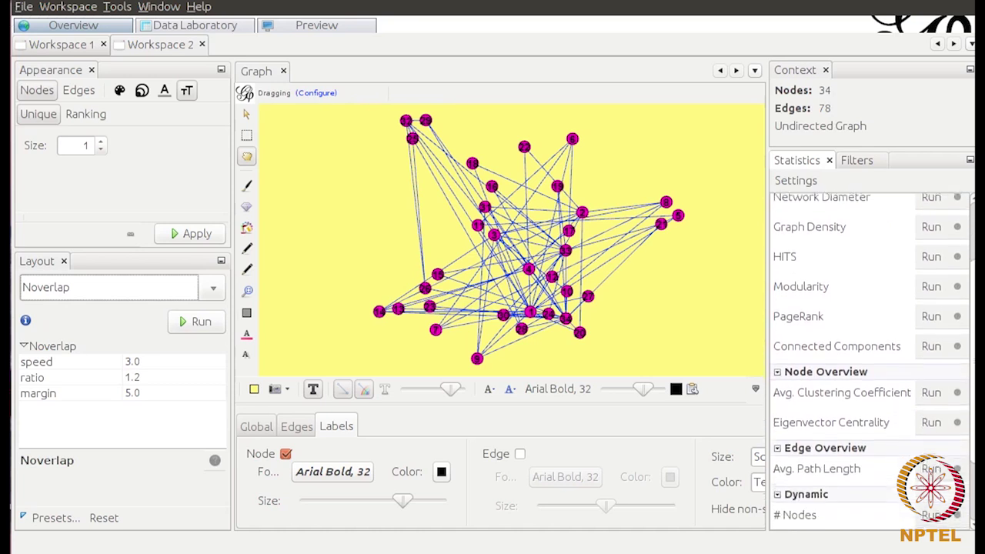
scroll(870, 361, up, 6)
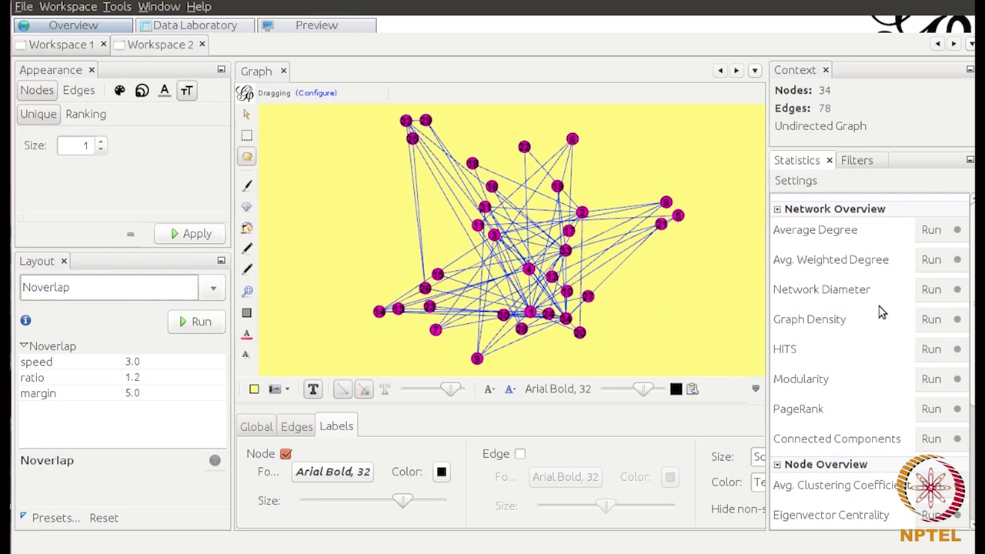
scroll(870, 362, down, 1)
scroll(870, 361, up, 1)
click(164, 29)
View the Nodes table and then the Edges list in Data Laboratory
click(218, 26)
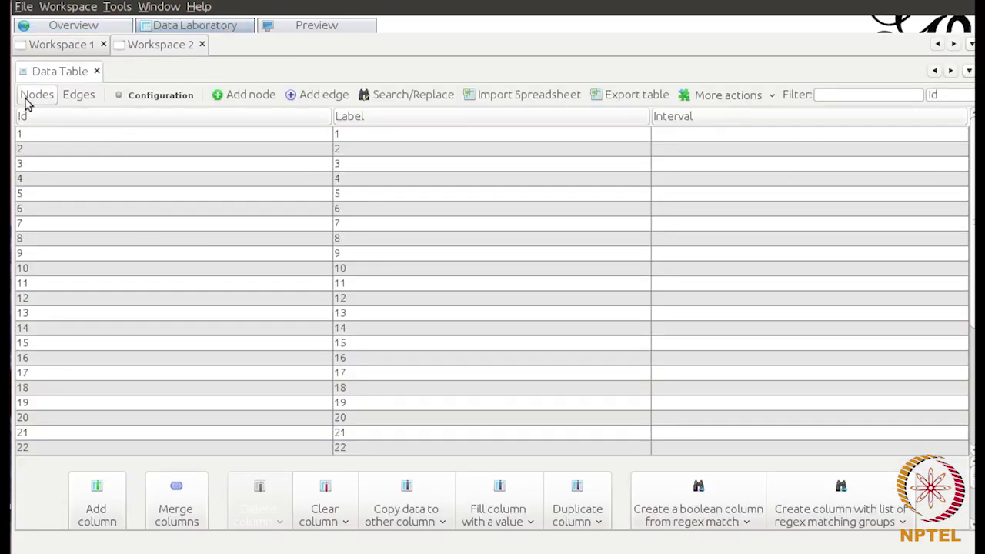
click(25, 105)
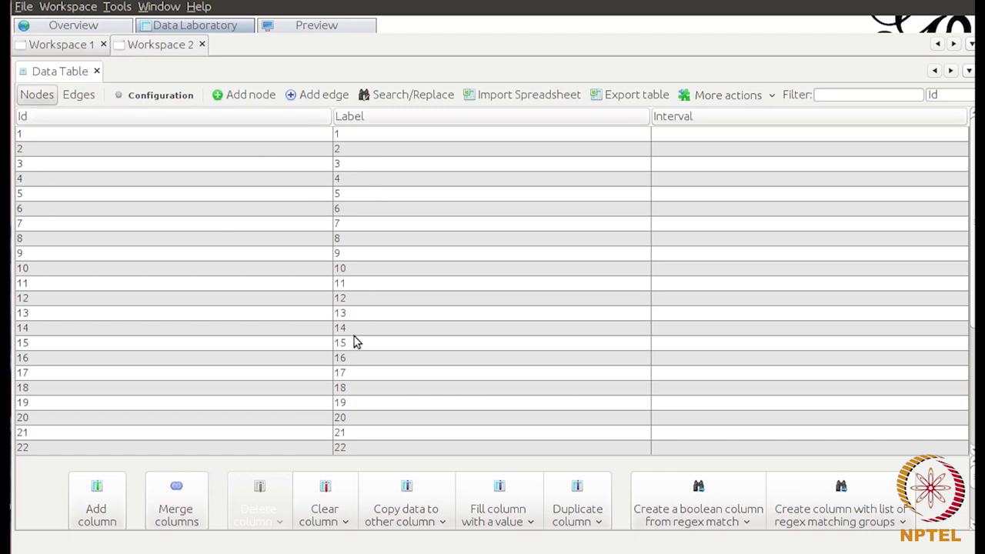
click(85, 104)
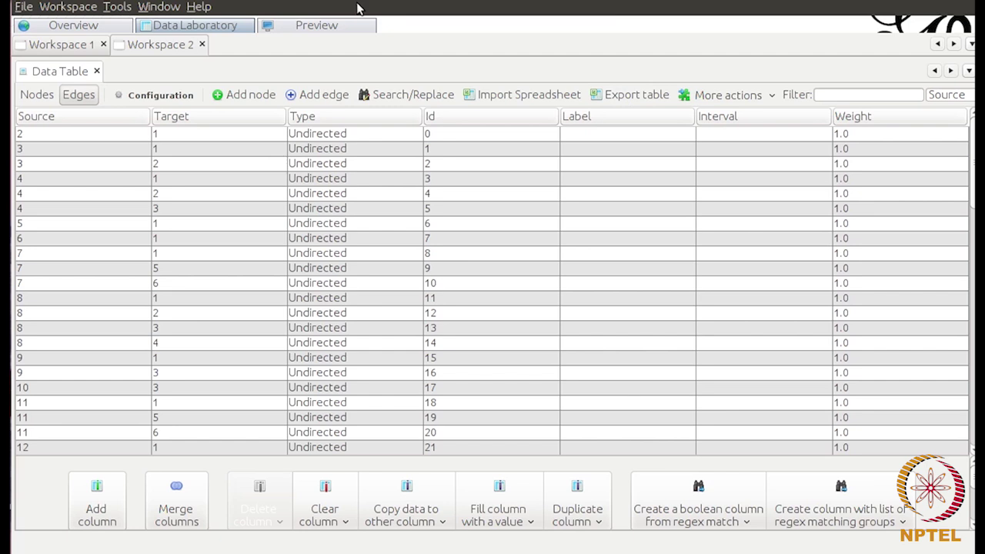
click(285, 27)
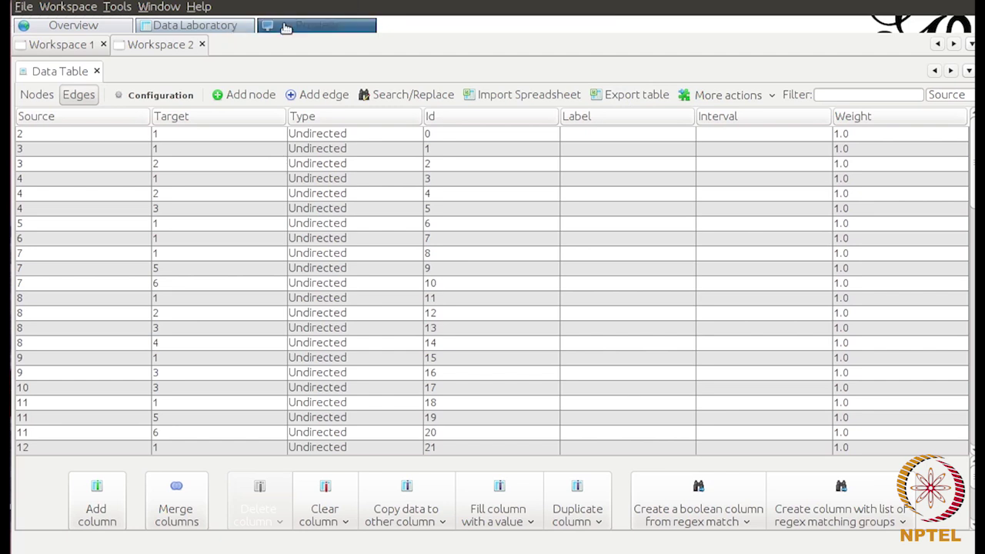
Render the Preview with Show Labels enabled so each node shows its number
click(77, 27)
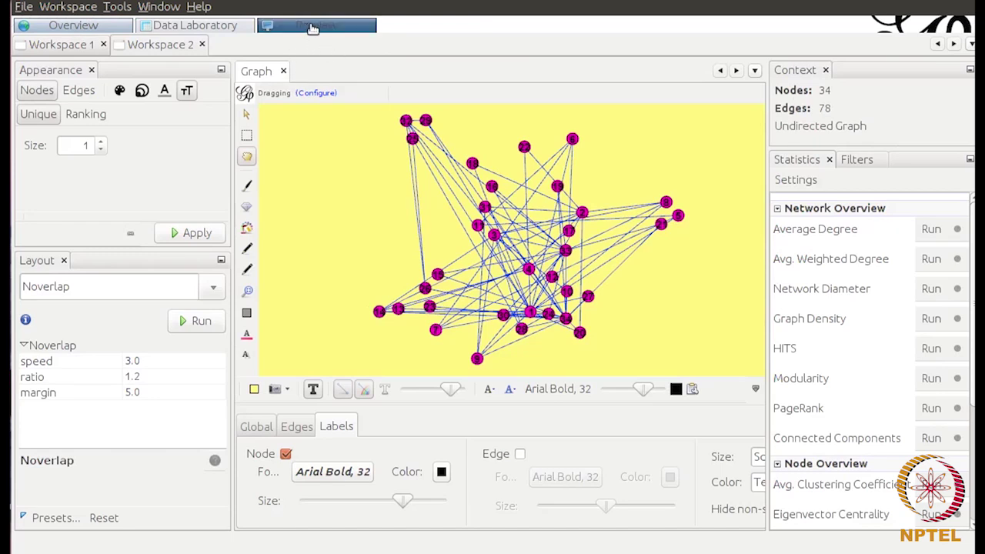
click(312, 28)
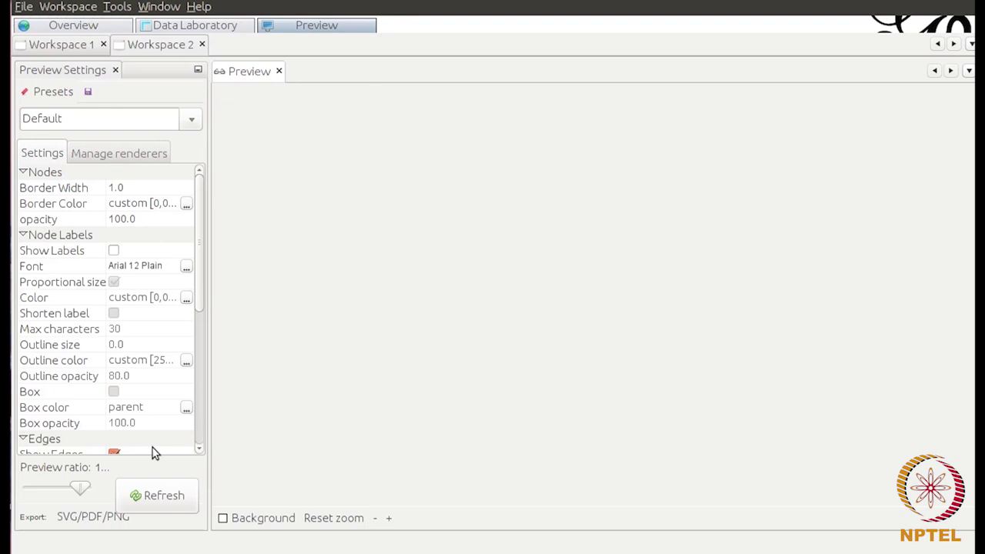
click(161, 500)
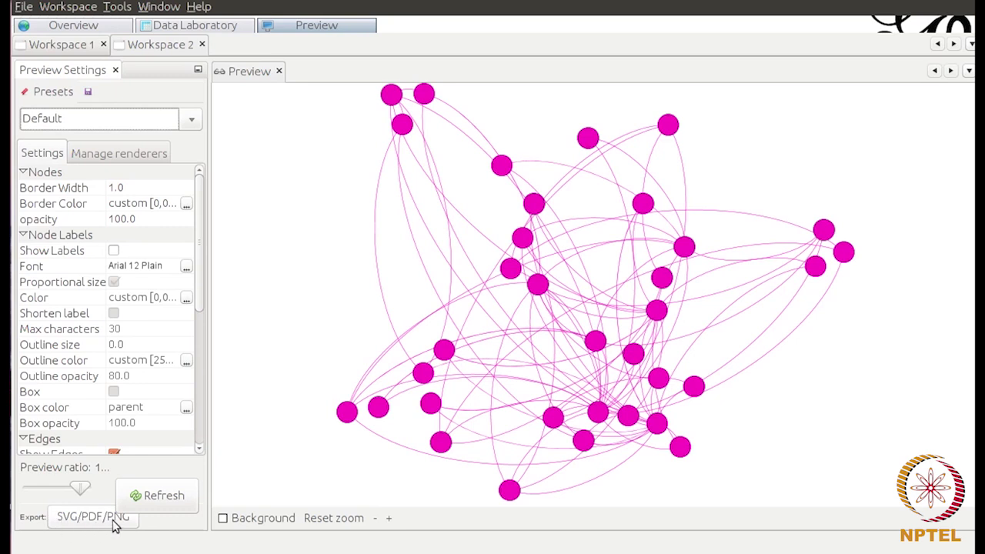
drag(198, 308, 199, 255)
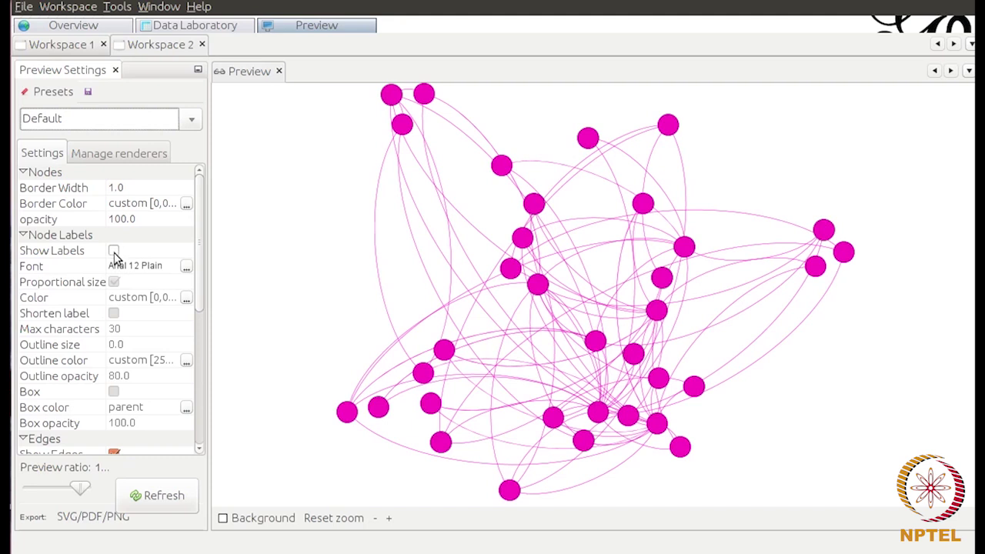
click(114, 251)
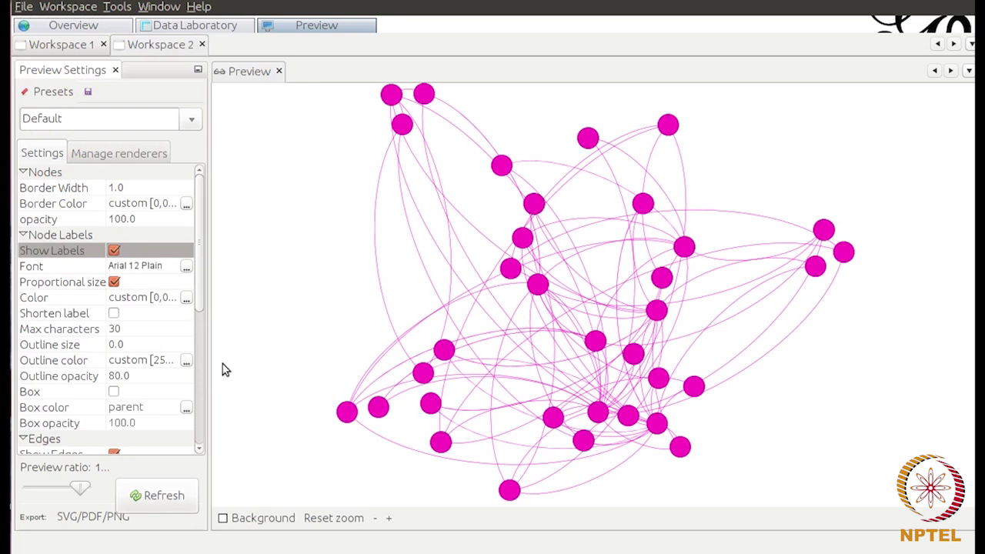
click(169, 500)
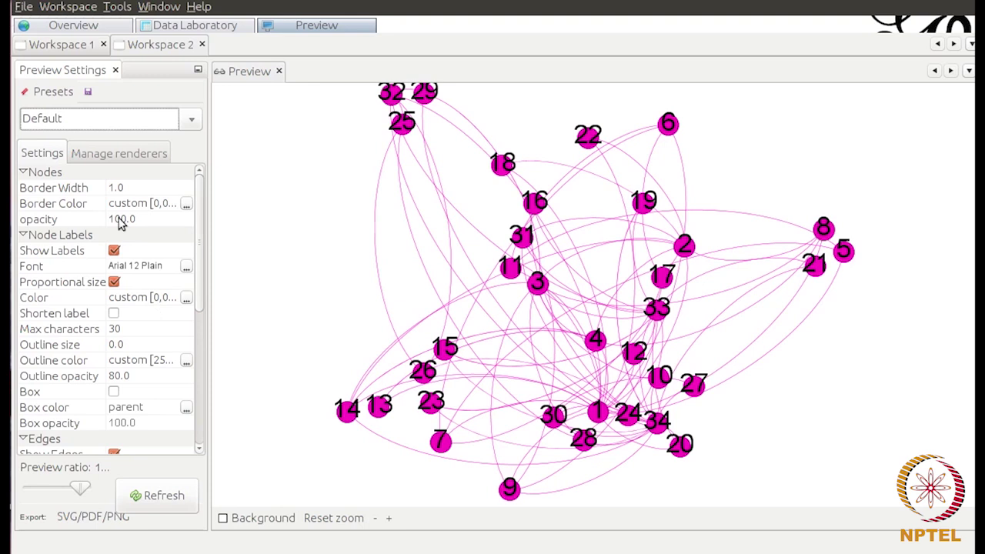
Reduce the preview node label font size to 8 and refresh
click(186, 267)
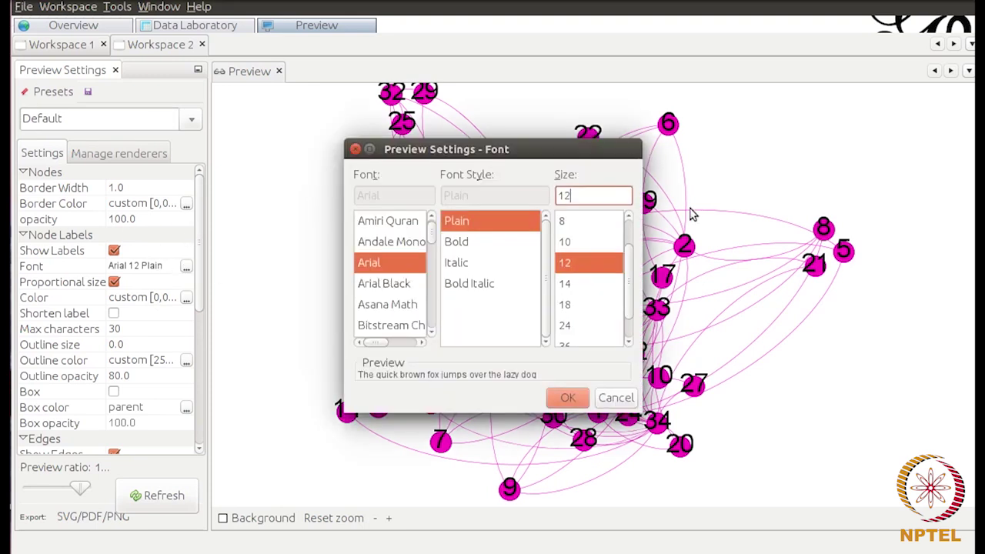
click(597, 223)
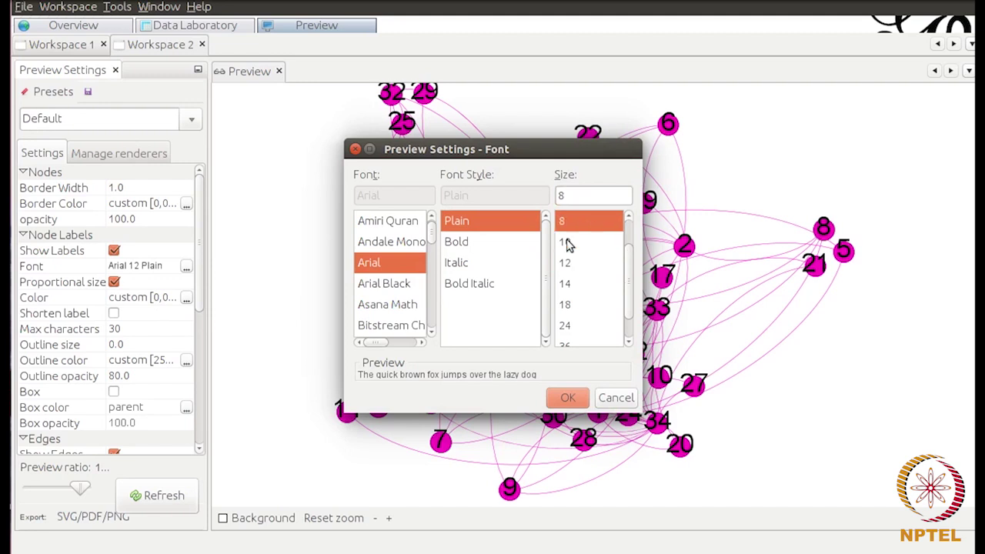
click(567, 397)
click(160, 504)
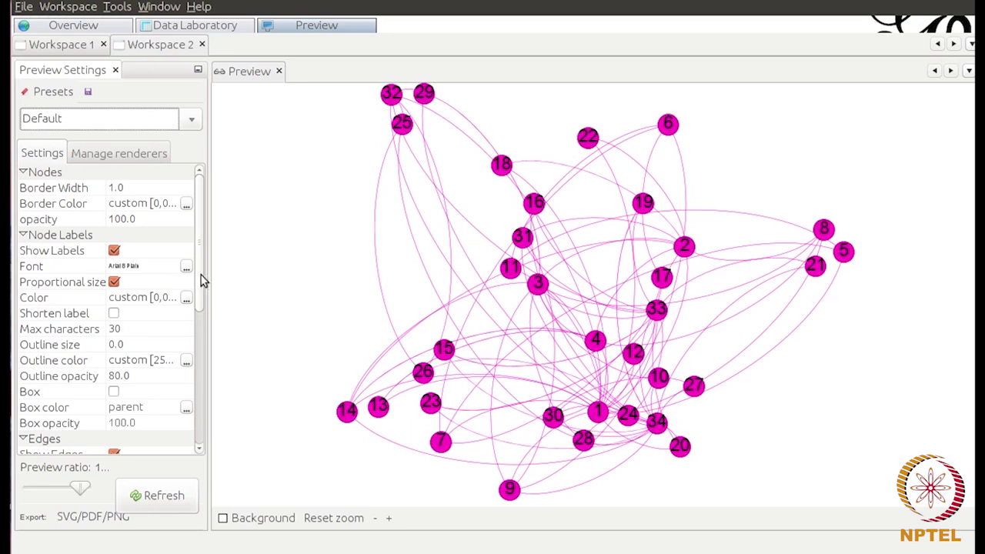
Toggle Show Edges off and back on, redrawing the preview with curved edges
drag(198, 283, 203, 375)
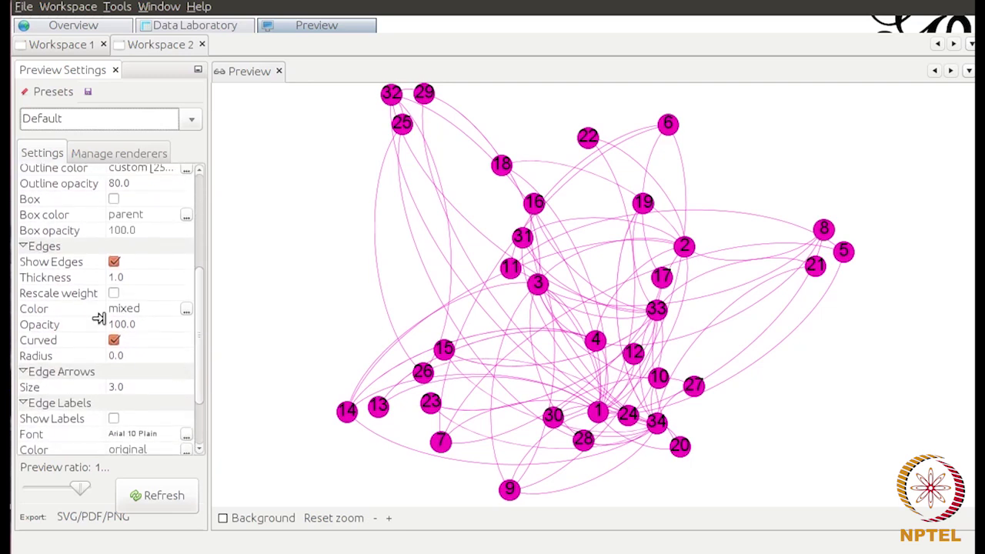
click(115, 262)
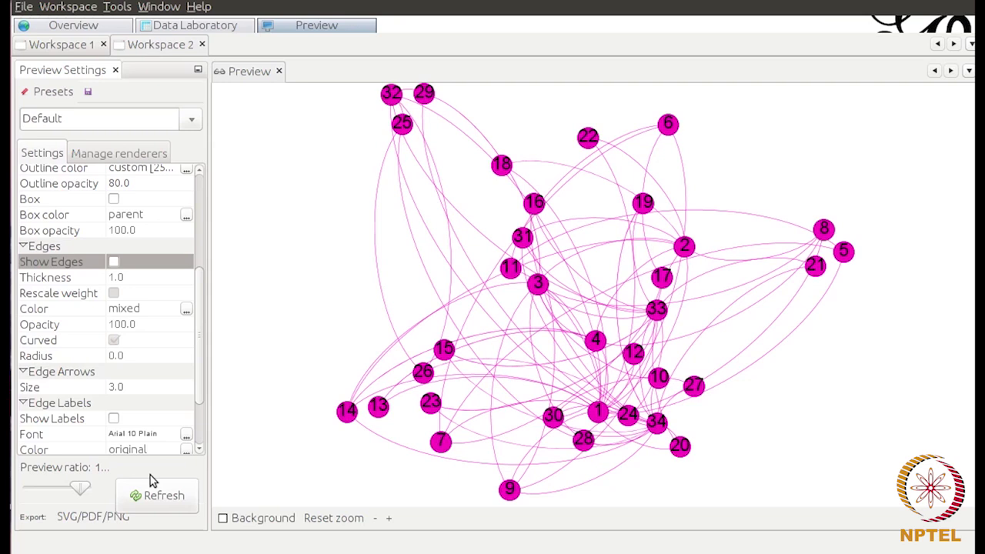
click(156, 497)
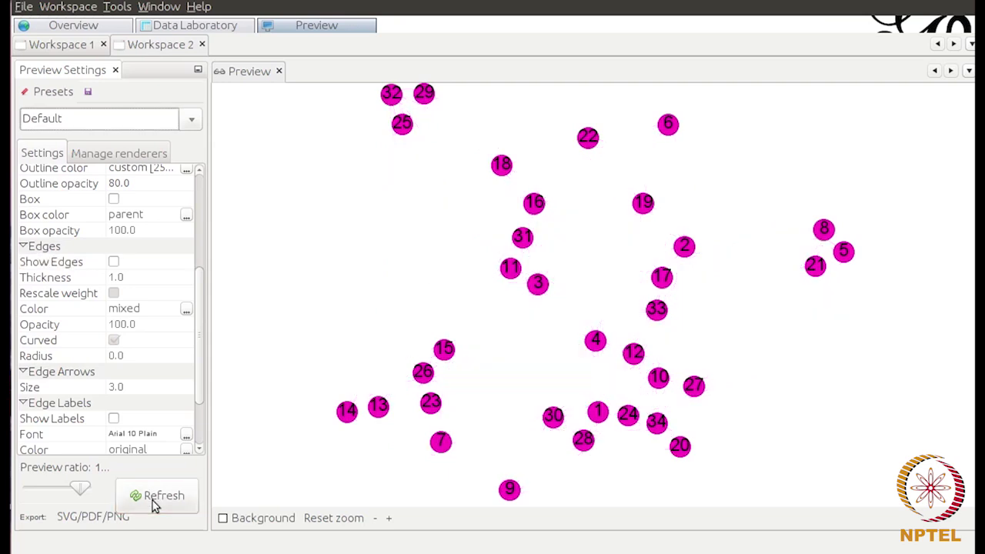
click(116, 263)
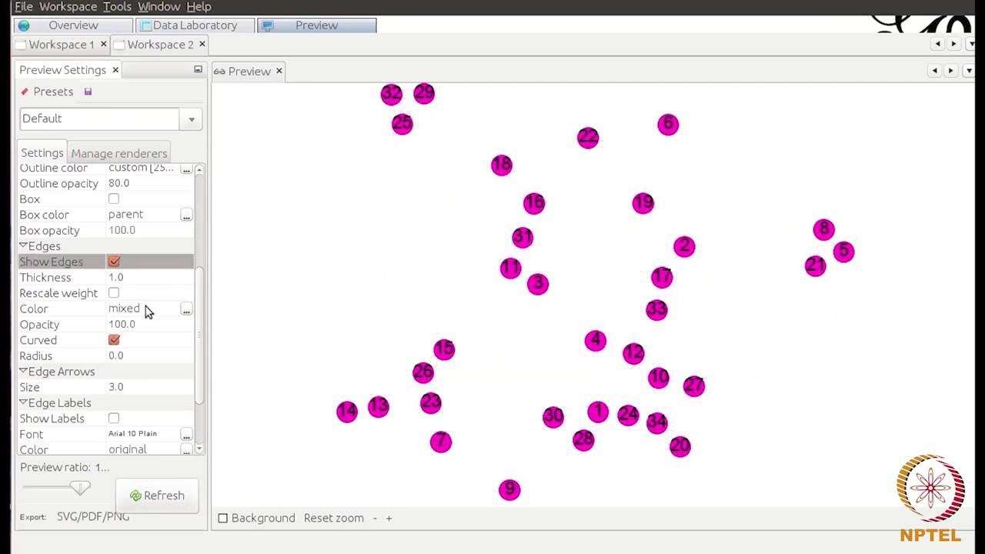
click(154, 495)
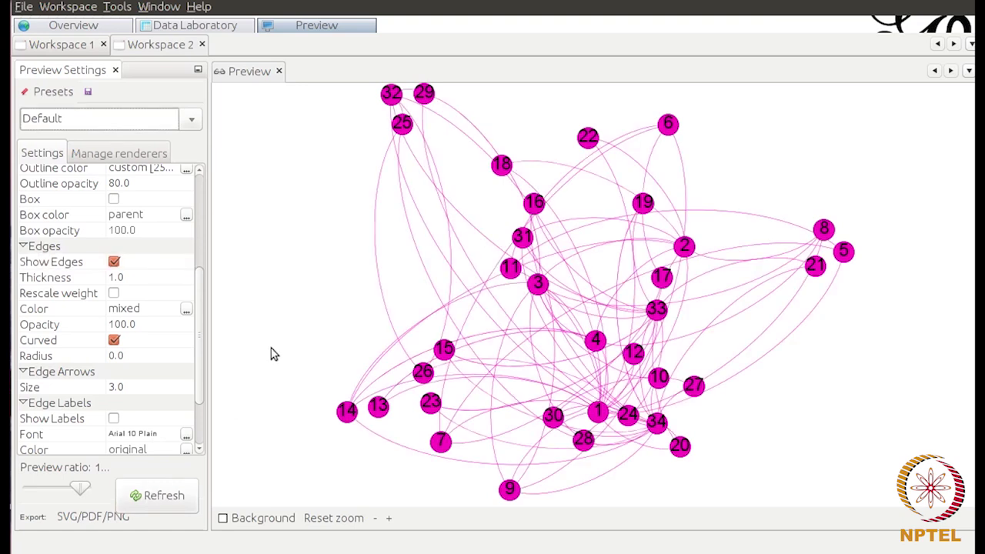
Set the preview background to lime #D7FF2E and return to Overview
click(224, 518)
click(515, 236)
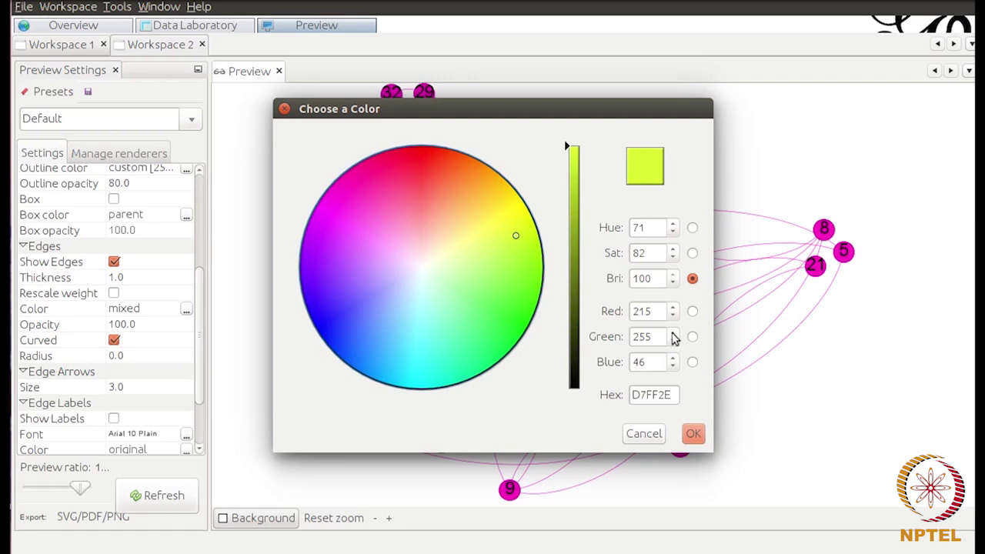
click(694, 435)
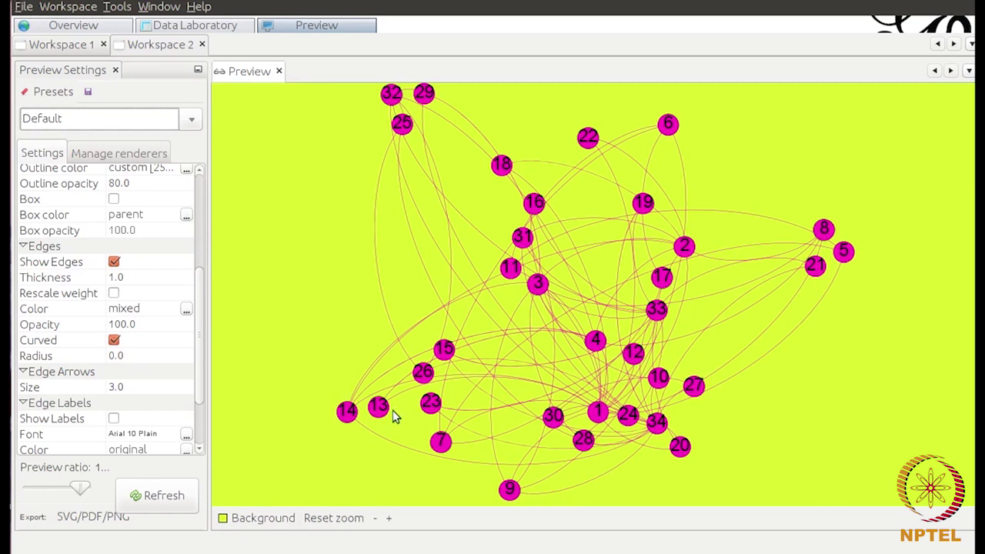
click(93, 29)
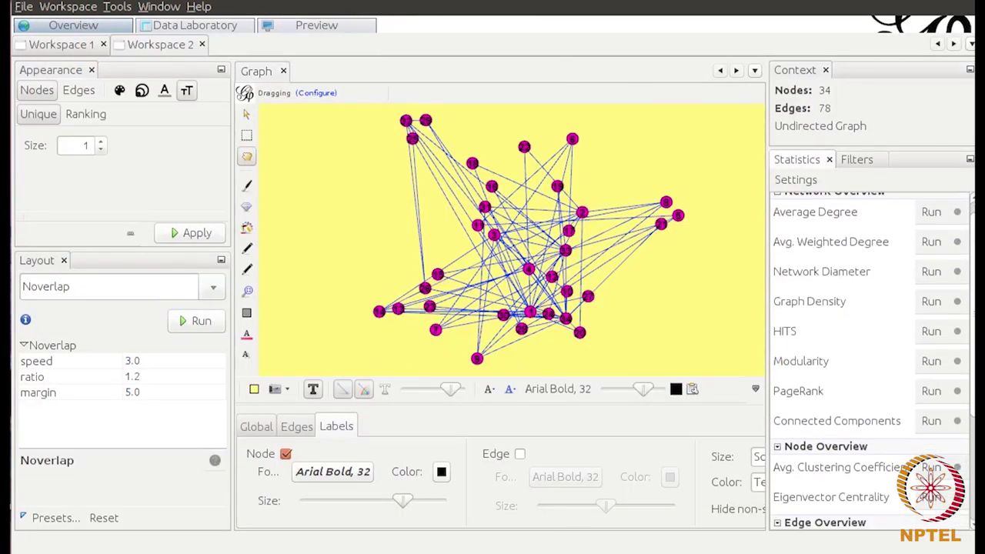
Run the Average Degree statistic, read the 4.588 result, and close the report
scroll(869, 347, down, 2)
scroll(869, 347, up, 3)
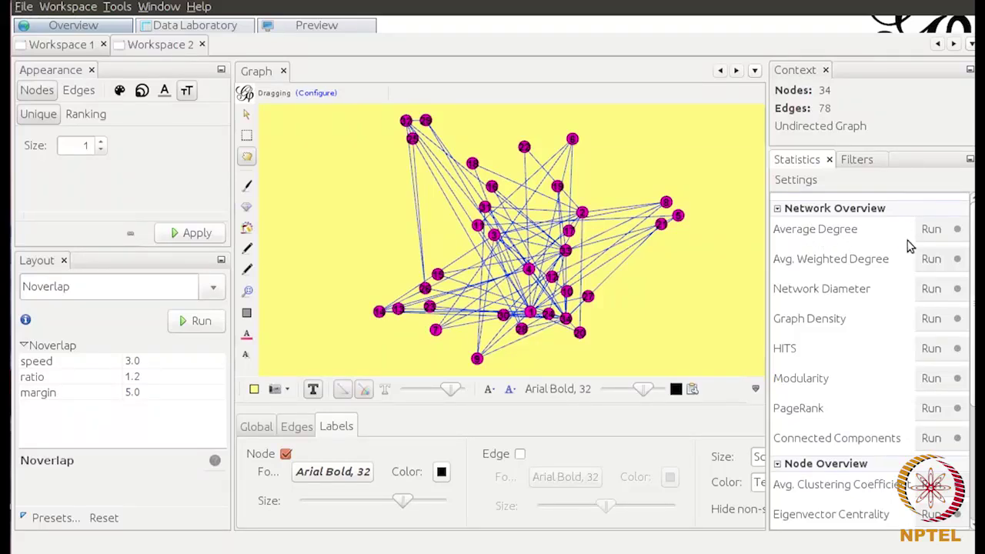
click(931, 229)
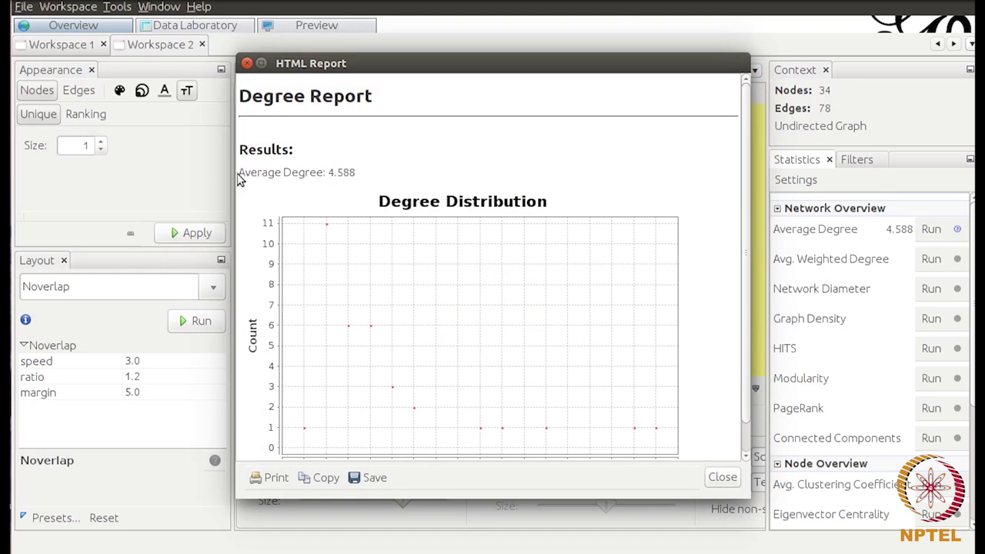
drag(239, 177, 359, 176)
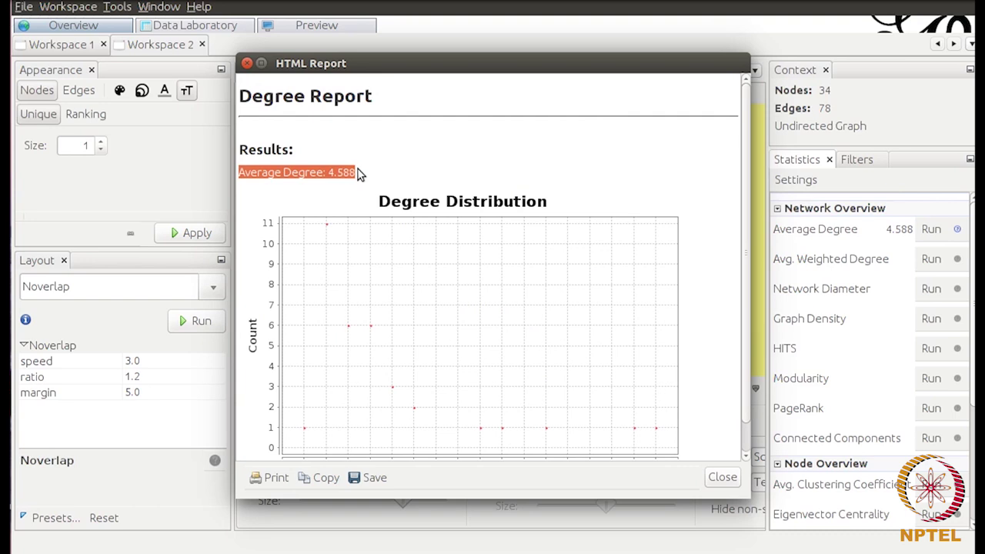
click(444, 178)
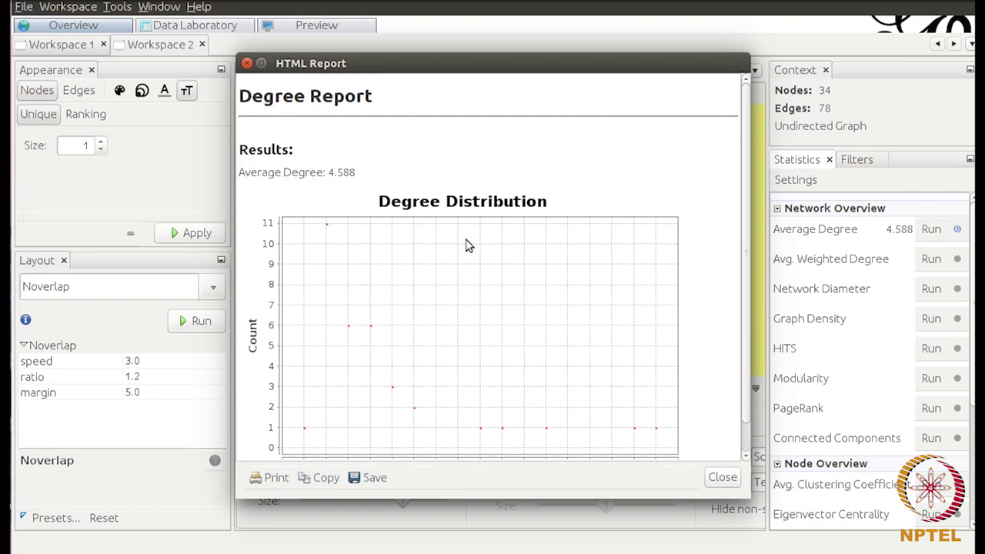
drag(749, 292, 753, 390)
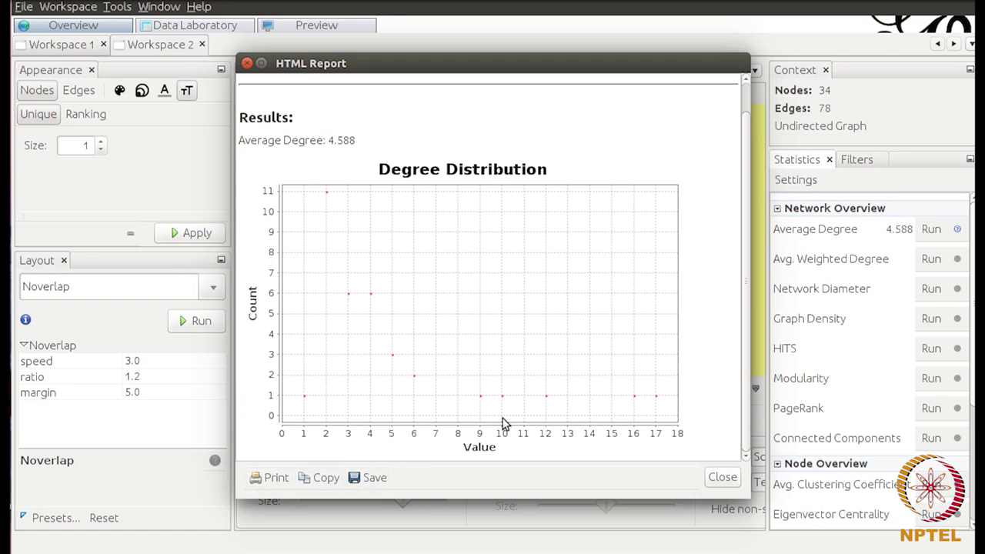
click(719, 480)
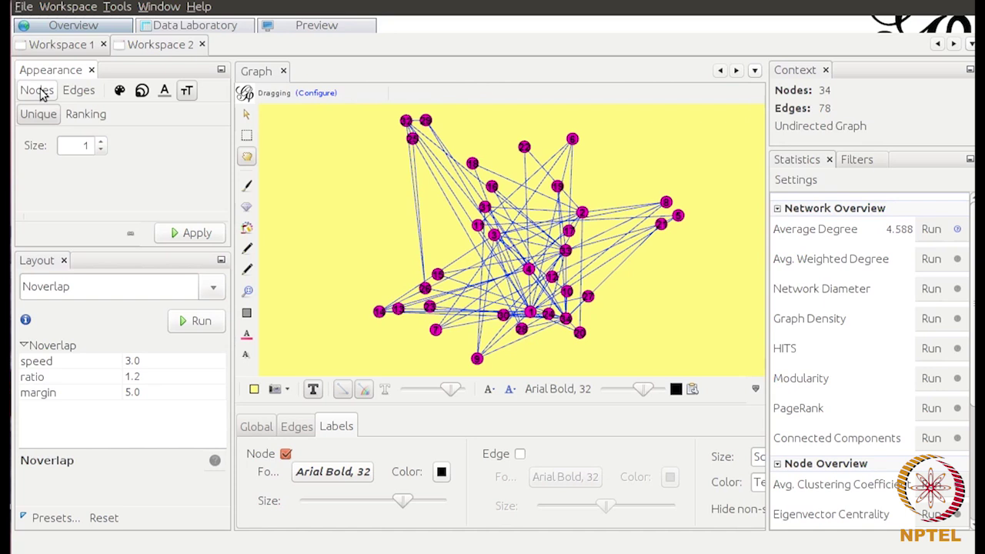
Colour the nodes by Degree ranking on a pale-to-dark green scale, replacing the magenta
click(119, 91)
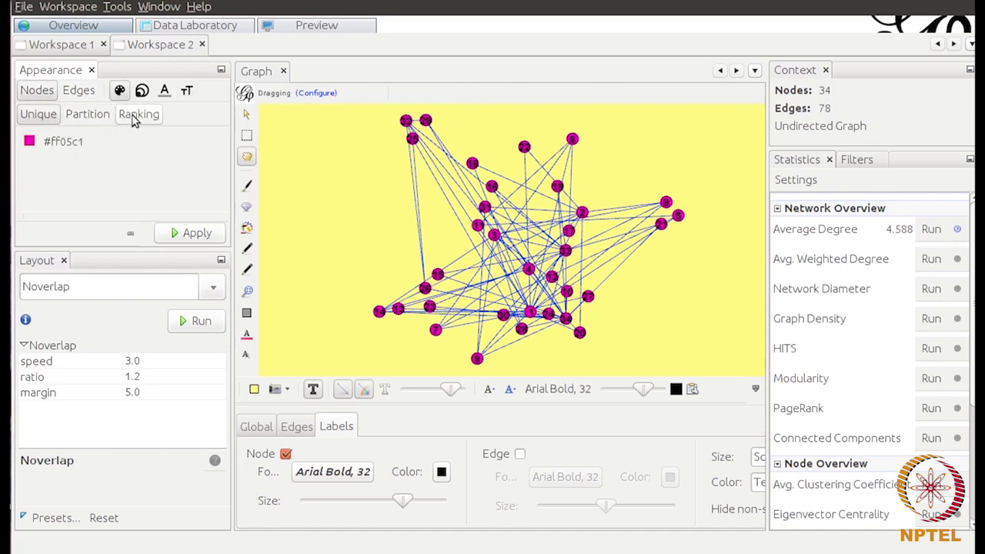
click(135, 119)
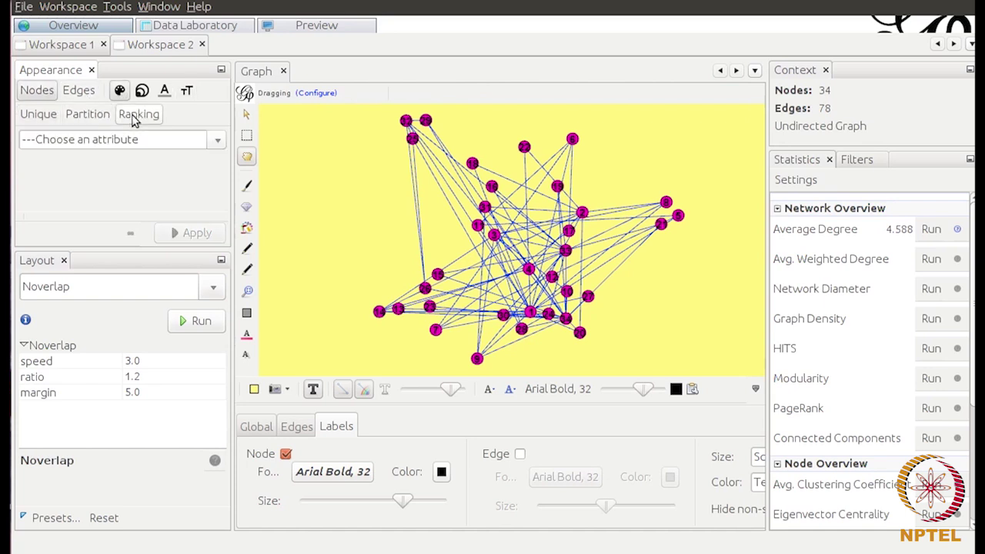
click(217, 143)
click(185, 183)
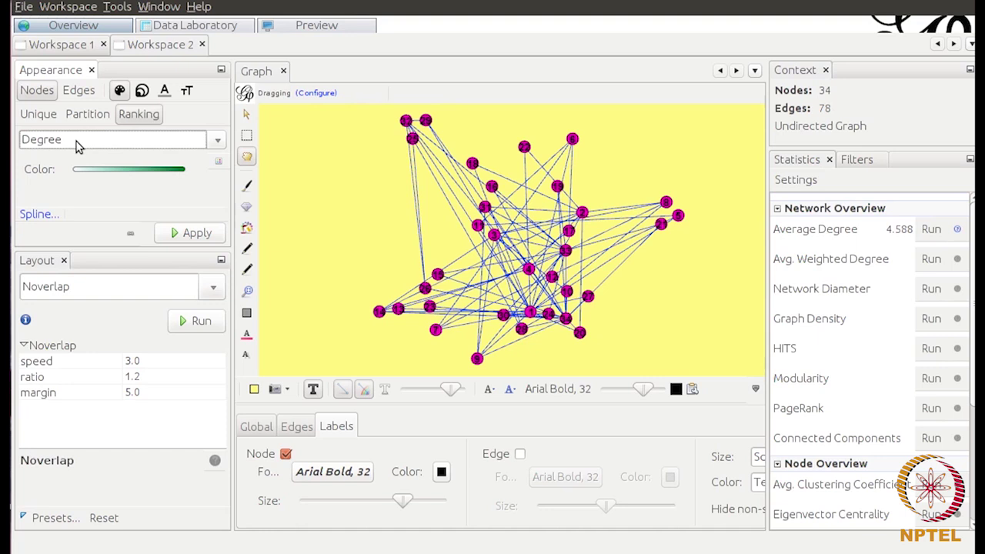
mouse_move(94, 170)
click(187, 233)
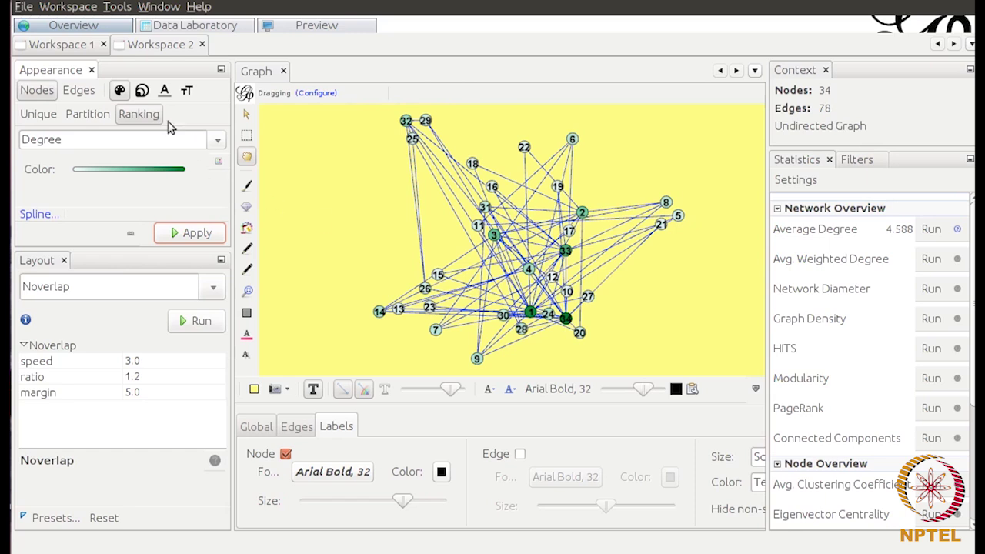
Rank node sizes by Degree so hubs 1 and 34 become largest
click(142, 91)
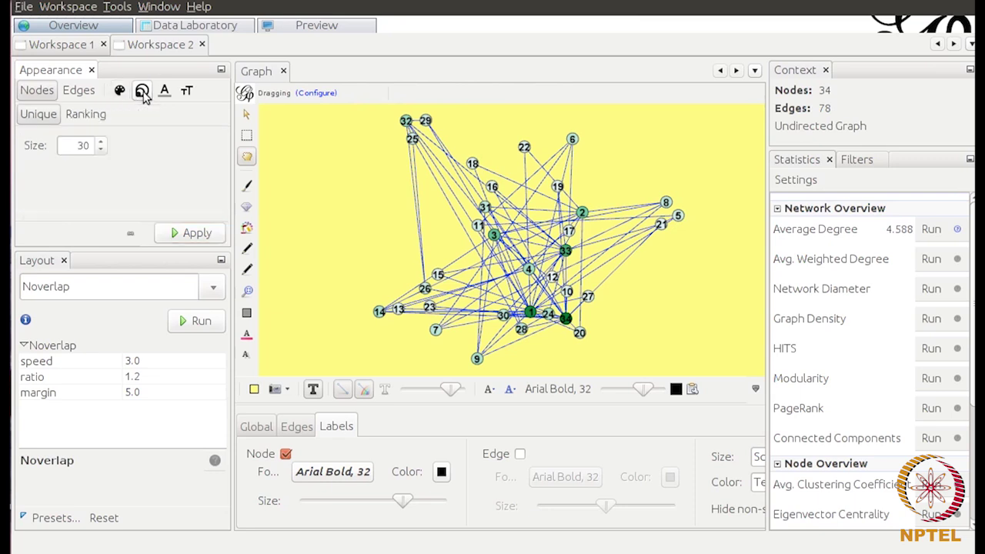
click(77, 115)
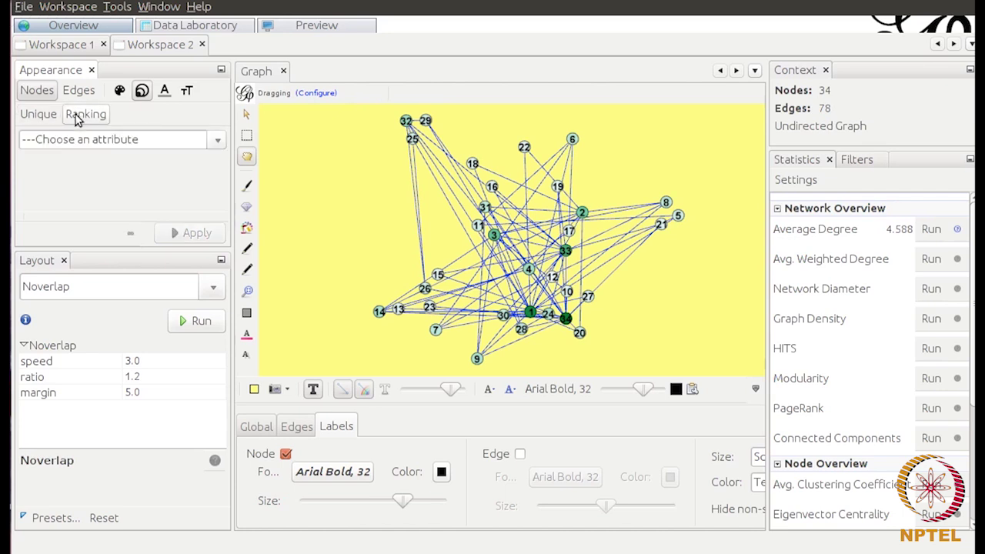
click(160, 139)
click(133, 185)
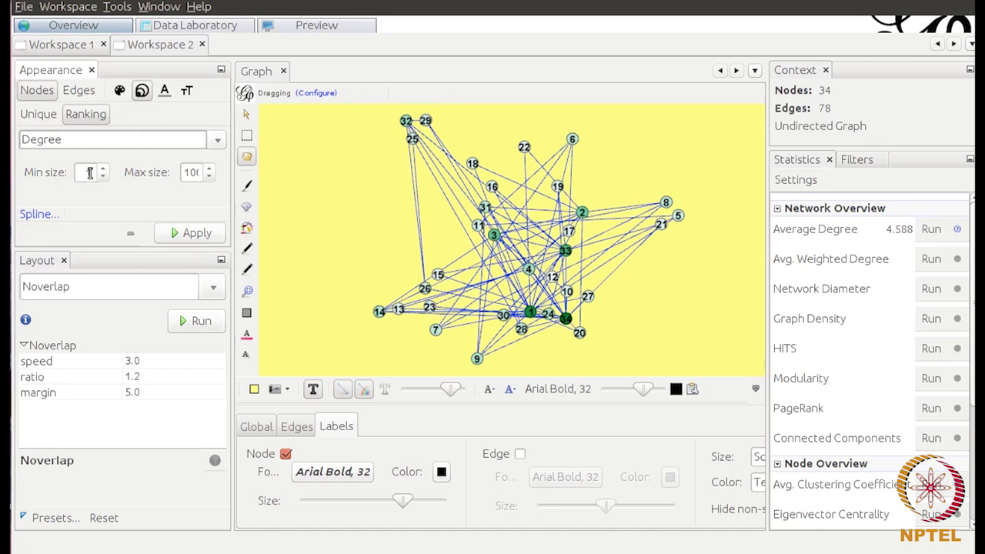
click(194, 240)
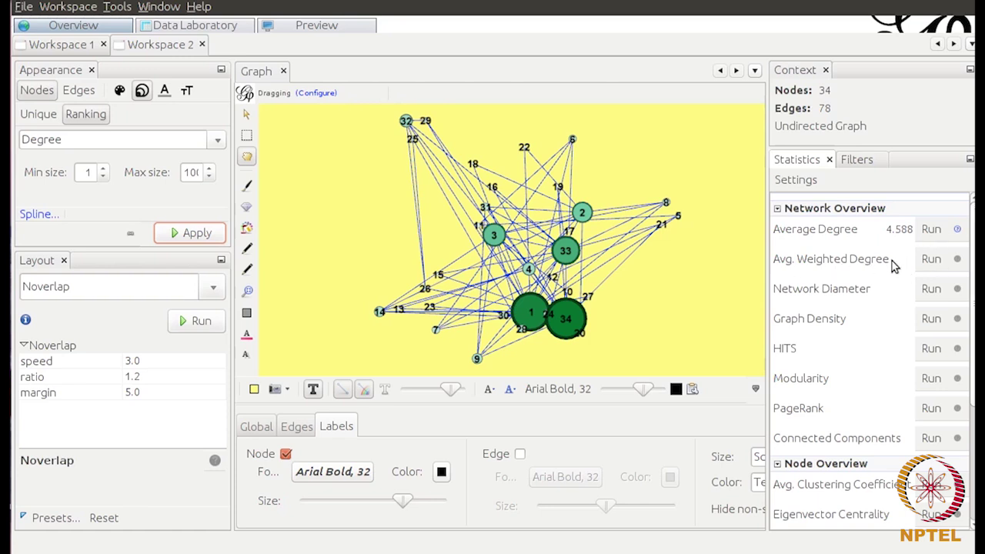
Run Avg. Weighted Degree, read the 4.588 result, and close the report
click(928, 262)
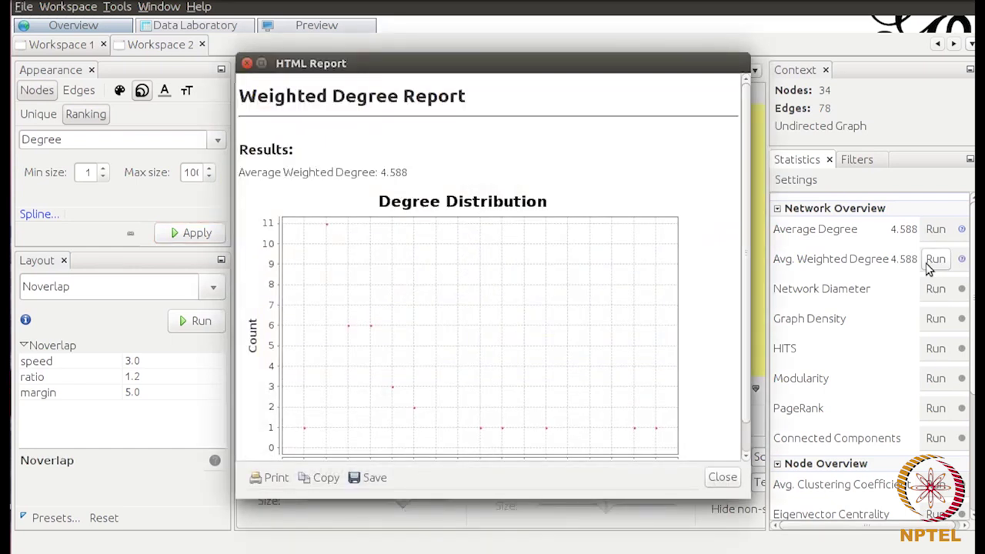
drag(372, 174, 409, 173)
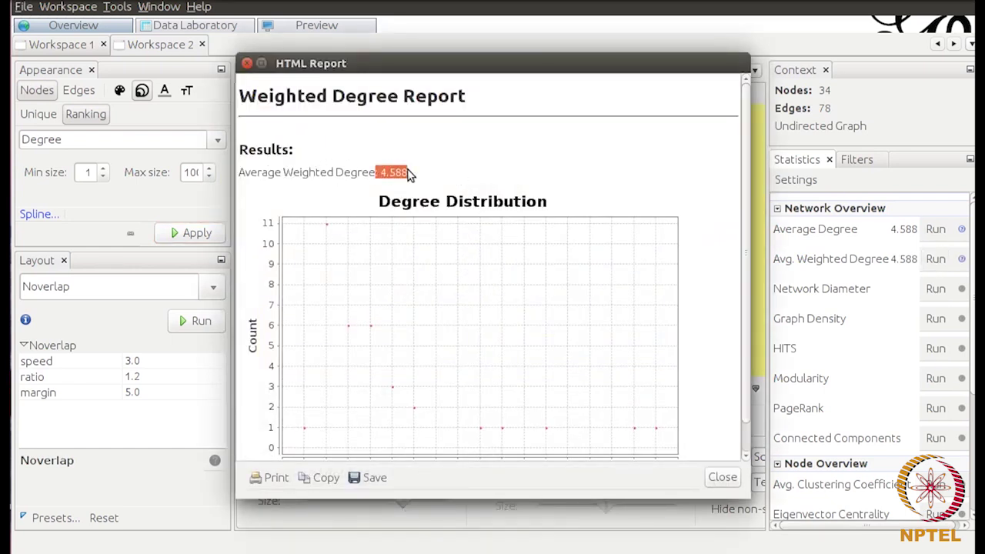
click(247, 64)
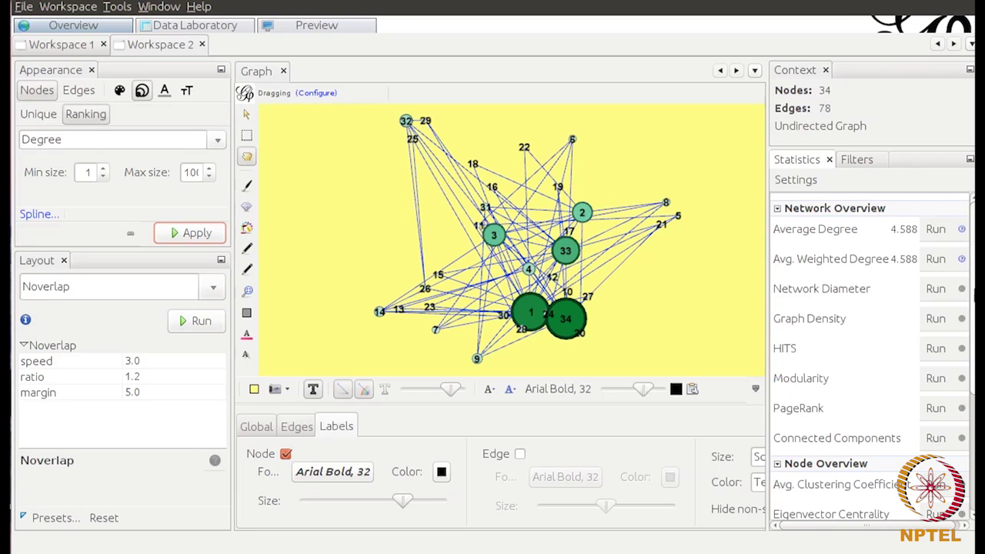
scroll(973, 297, down, 2)
scroll(972, 296, down, 1)
scroll(970, 304, down, 1)
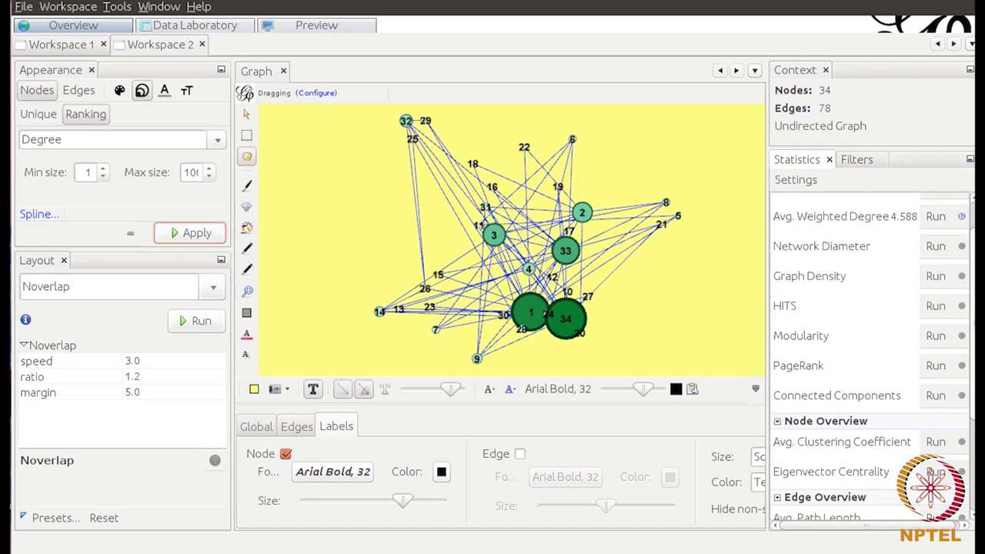
scroll(872, 354, down, 5)
scroll(872, 354, down, 3)
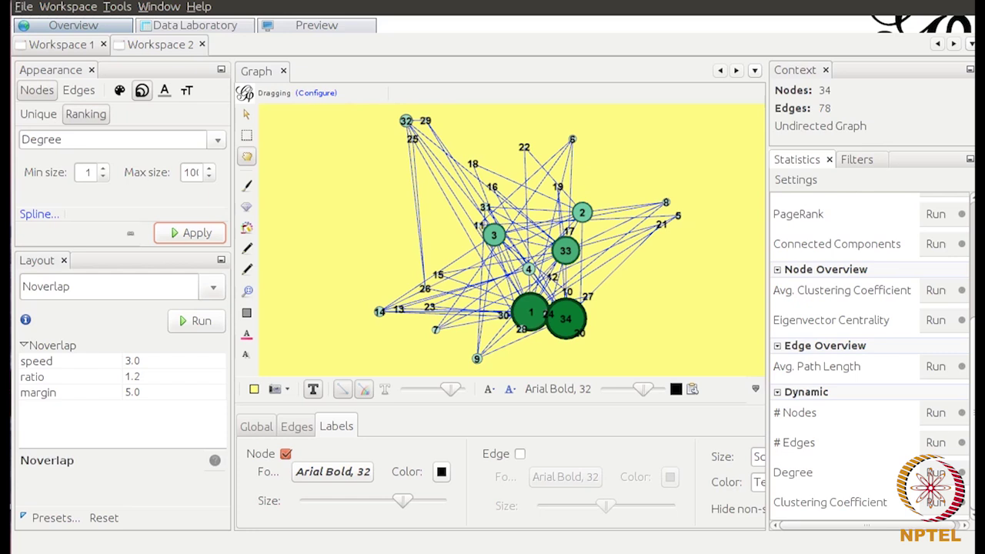
scroll(870, 354, up, 3)
scroll(869, 354, down, 3)
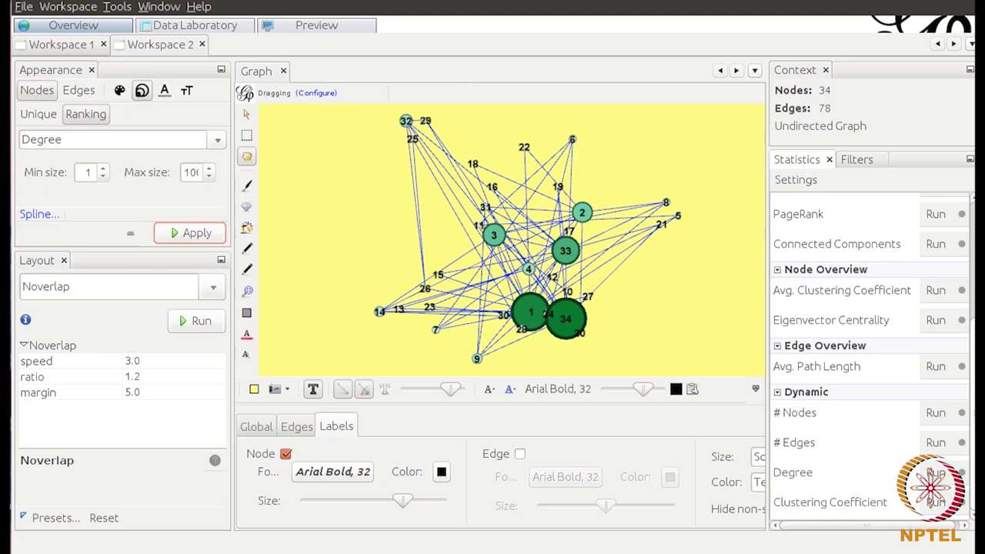
Check the Degree and Weighted Degree columns in Data Laboratory's node table, then return to Preview
click(235, 30)
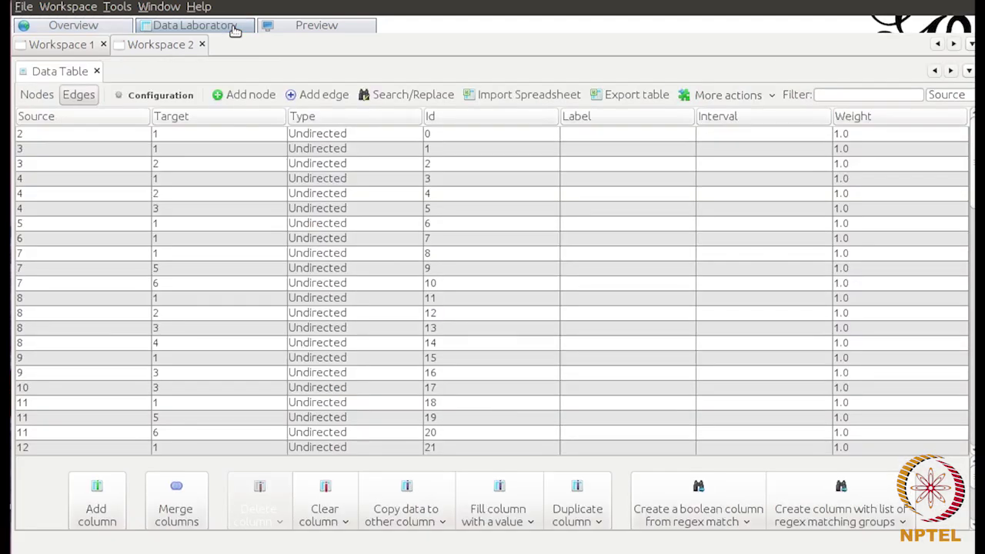
click(45, 115)
click(41, 100)
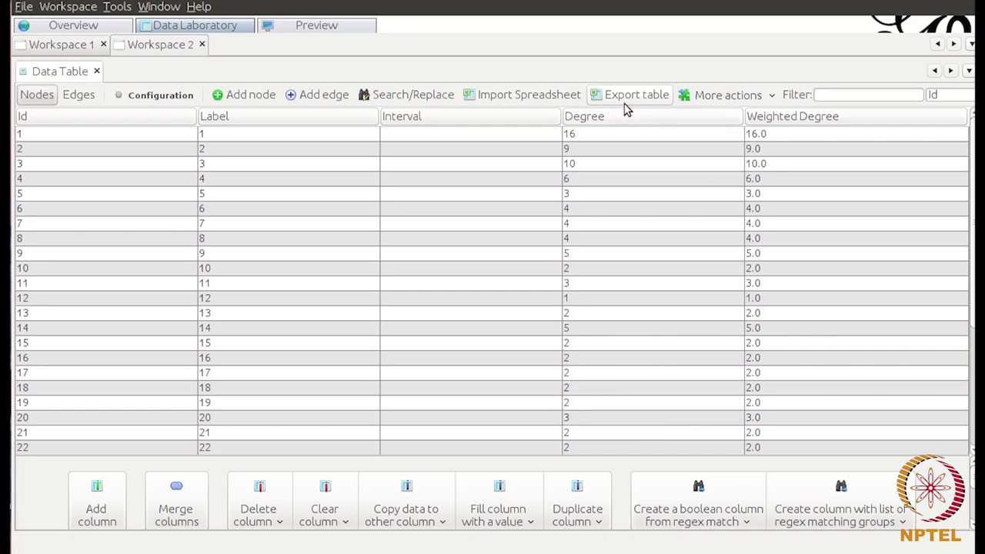
click(270, 25)
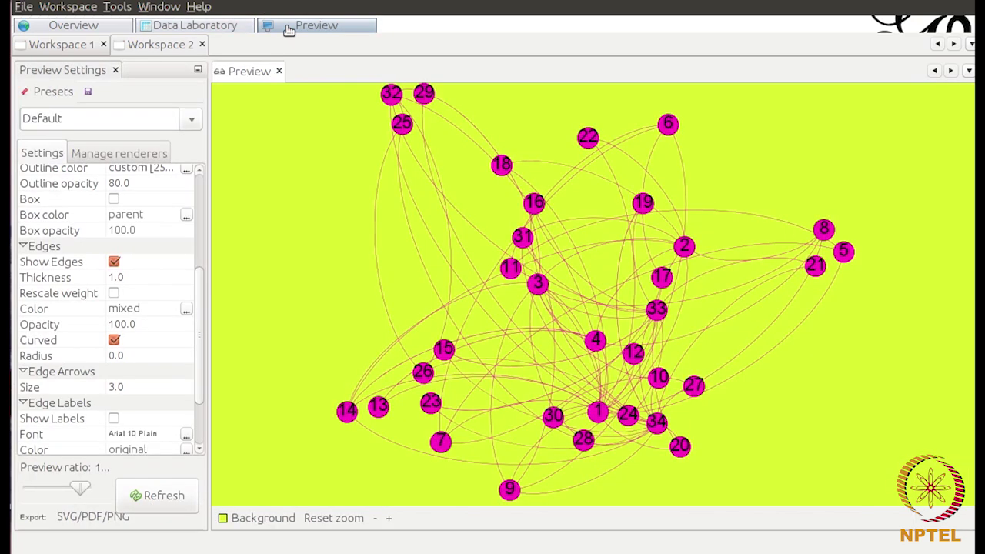
Refresh the preview to show degree-sized green nodes on the lime background
click(168, 497)
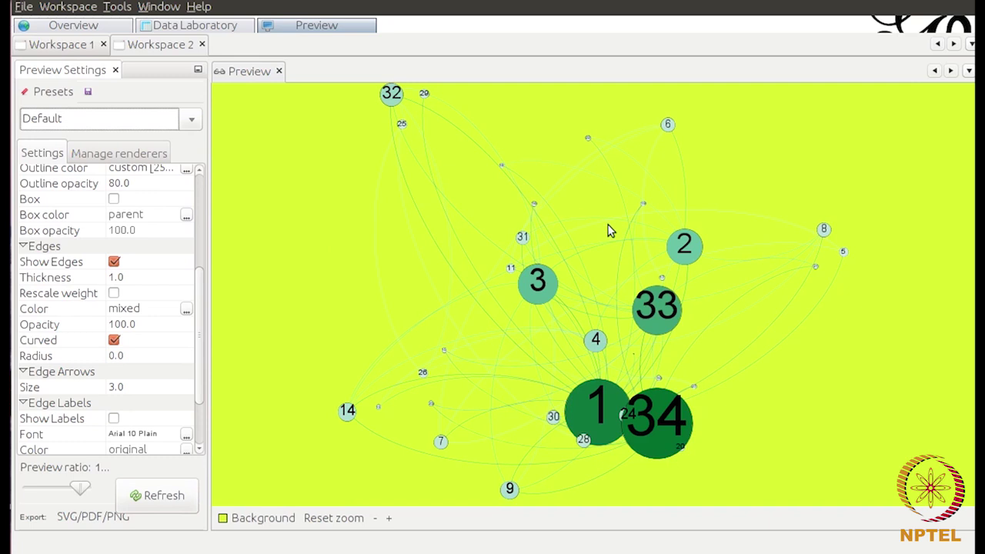
drag(200, 310, 196, 345)
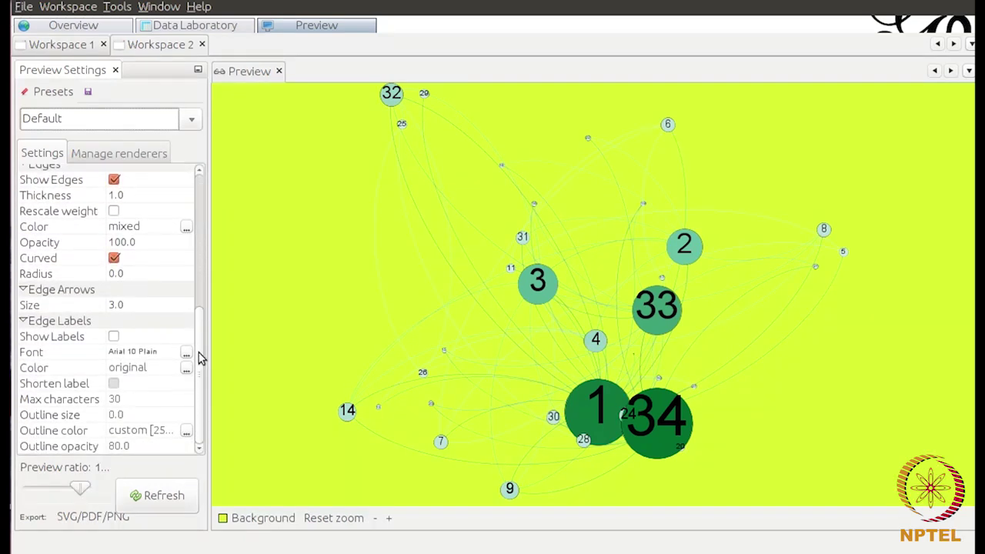